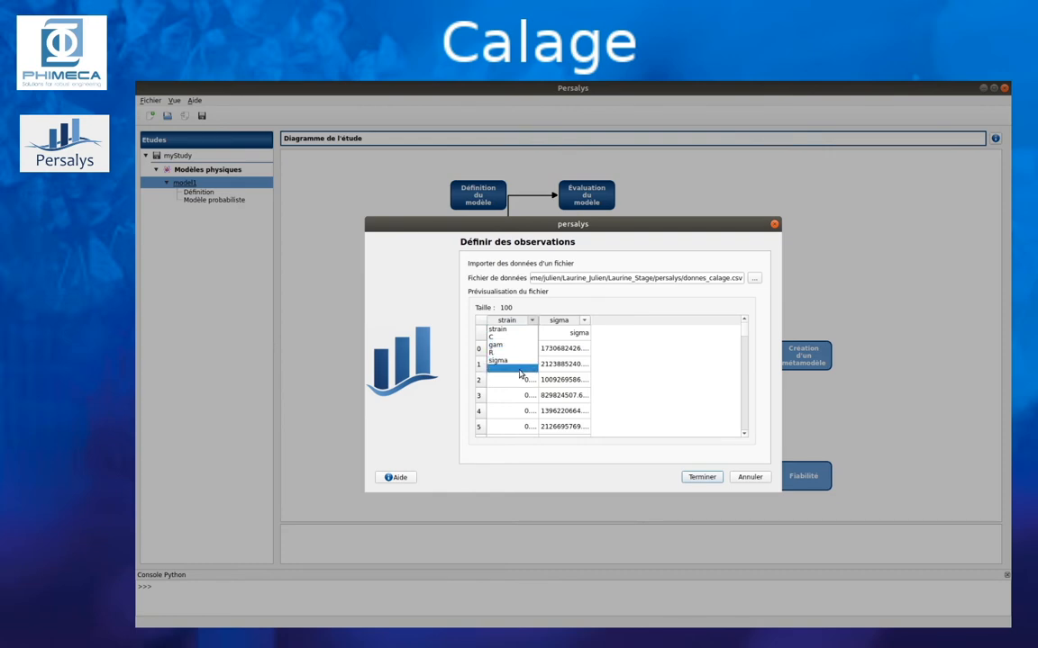
# Step: Finish defining the observations from donnes_calage.csv, keeping its columns assigned to strain and sigma
pyautogui.click(629, 458)
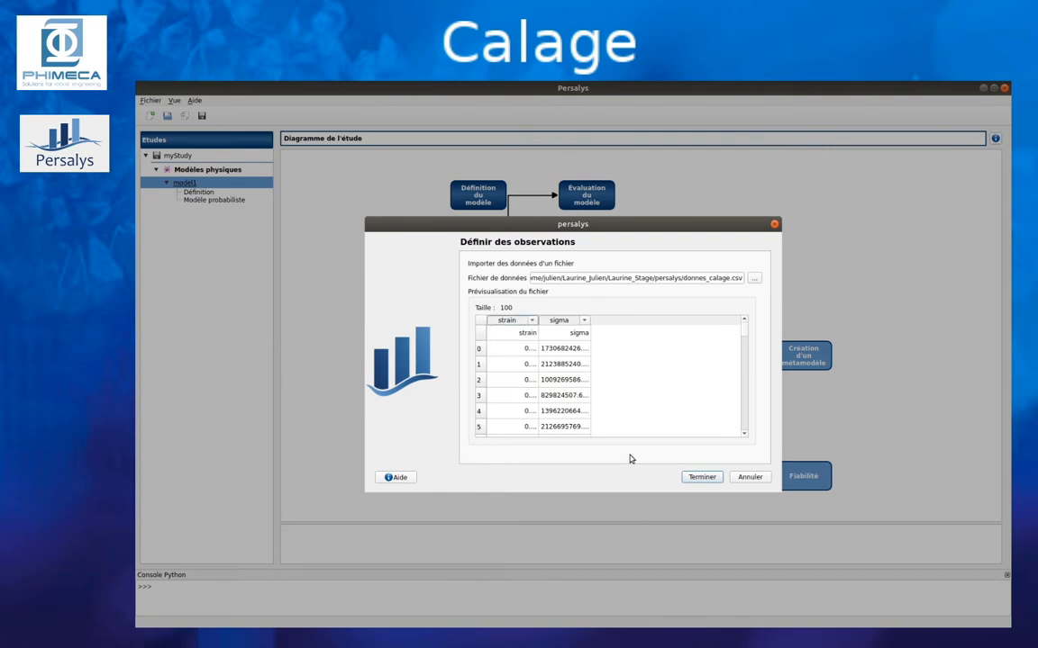
pyautogui.click(700, 476)
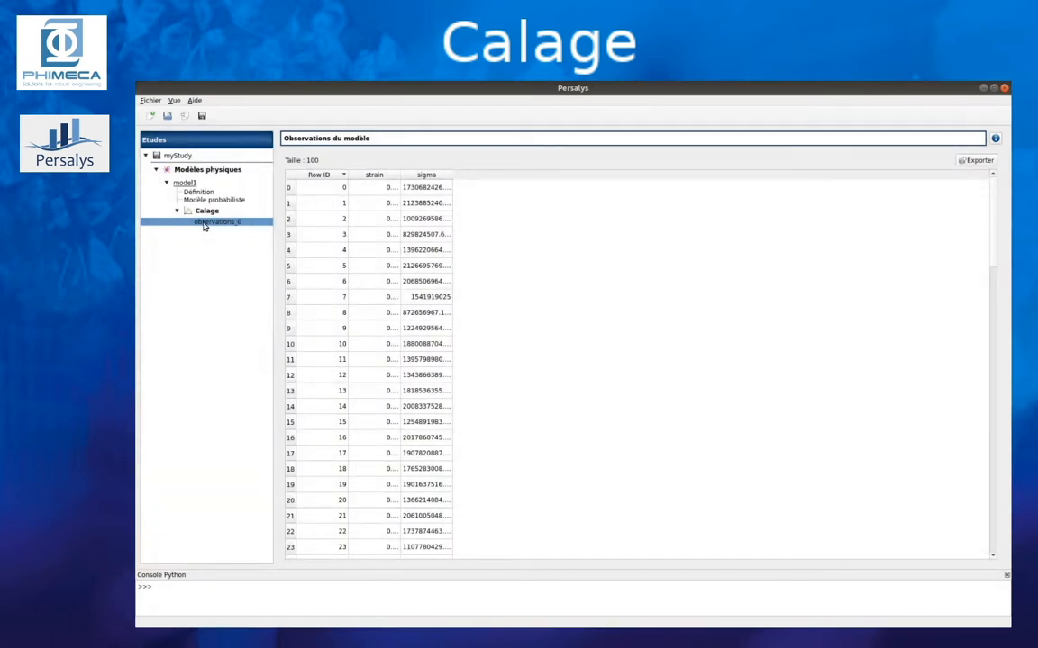
# Step: Create a calibration of observations_0 with linear least squares, calibrating C, gam and R with a 0.95 confidence interval
pyautogui.rightClick(204, 226)
pyautogui.click(238, 243)
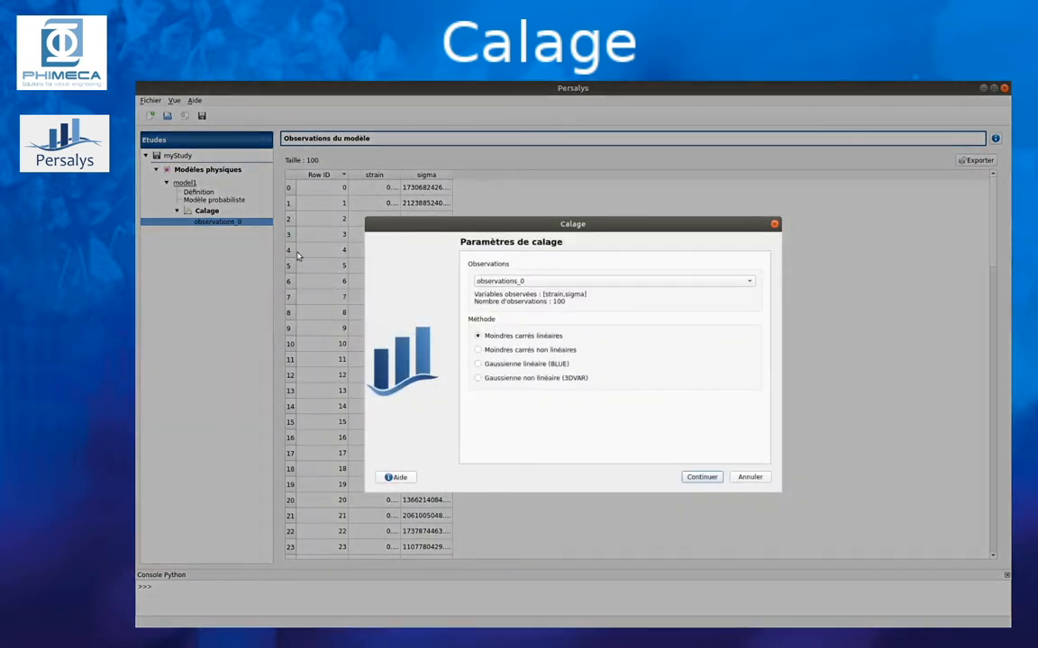
pyautogui.click(486, 281)
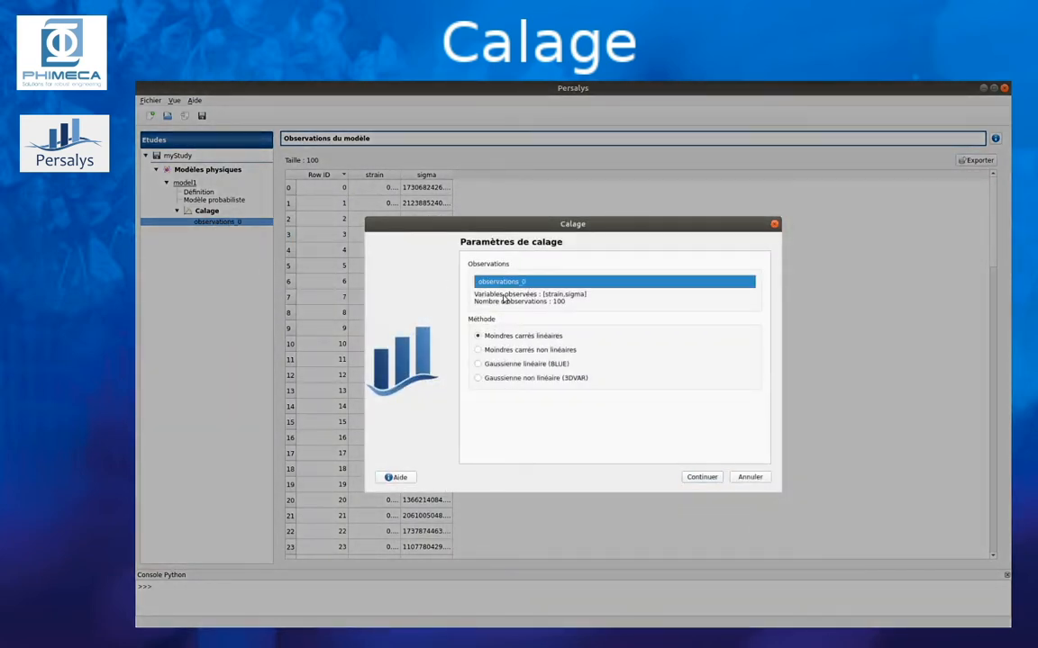
pyautogui.click(503, 285)
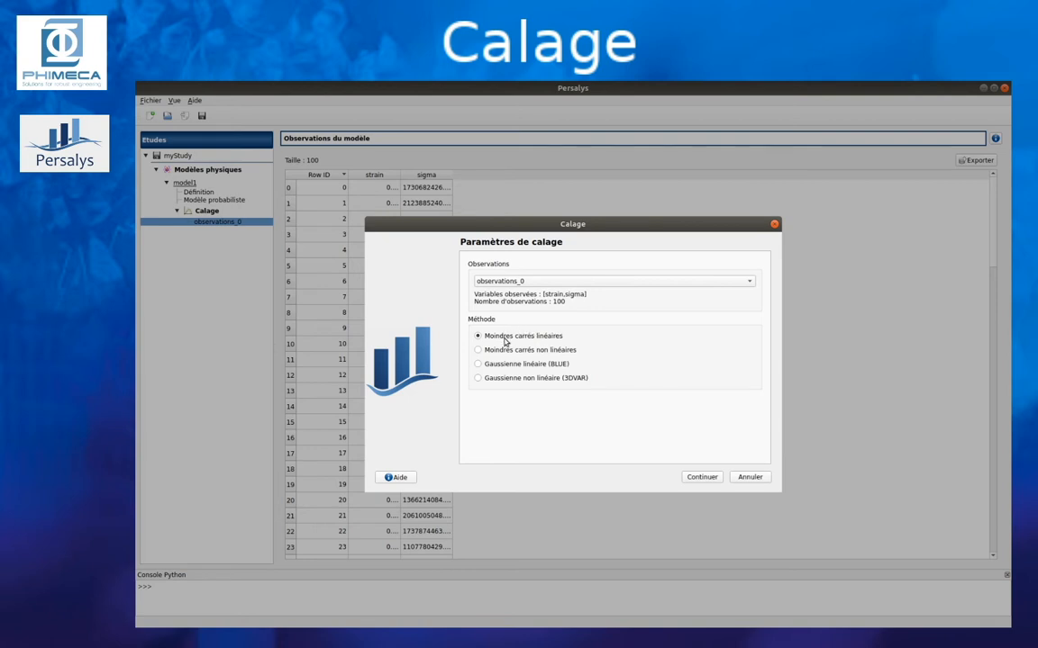
pyautogui.click(702, 477)
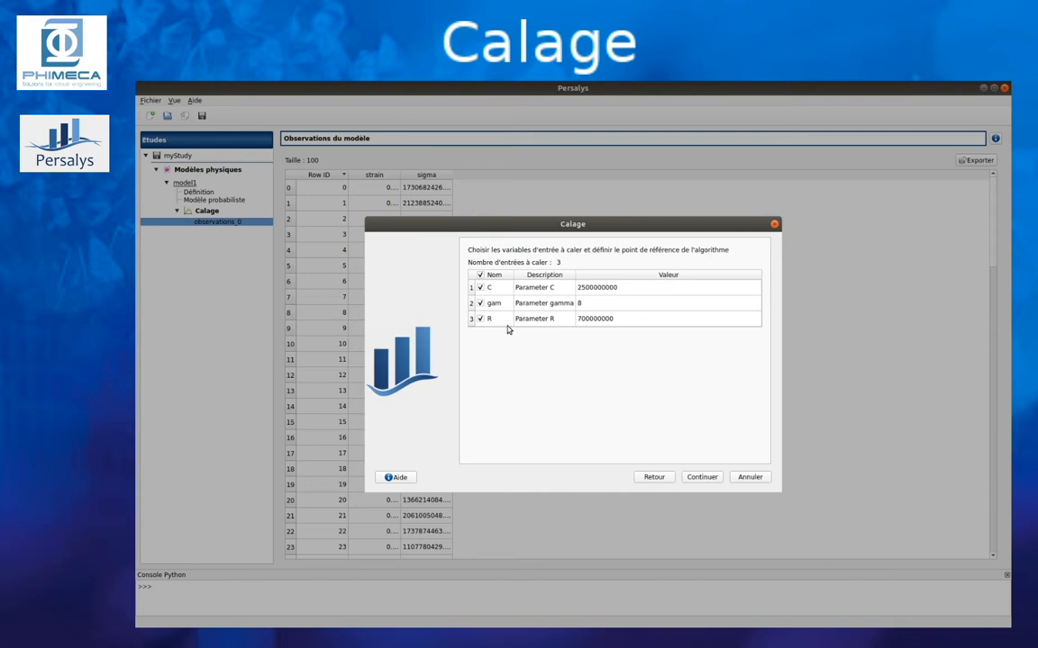
pyautogui.click(719, 478)
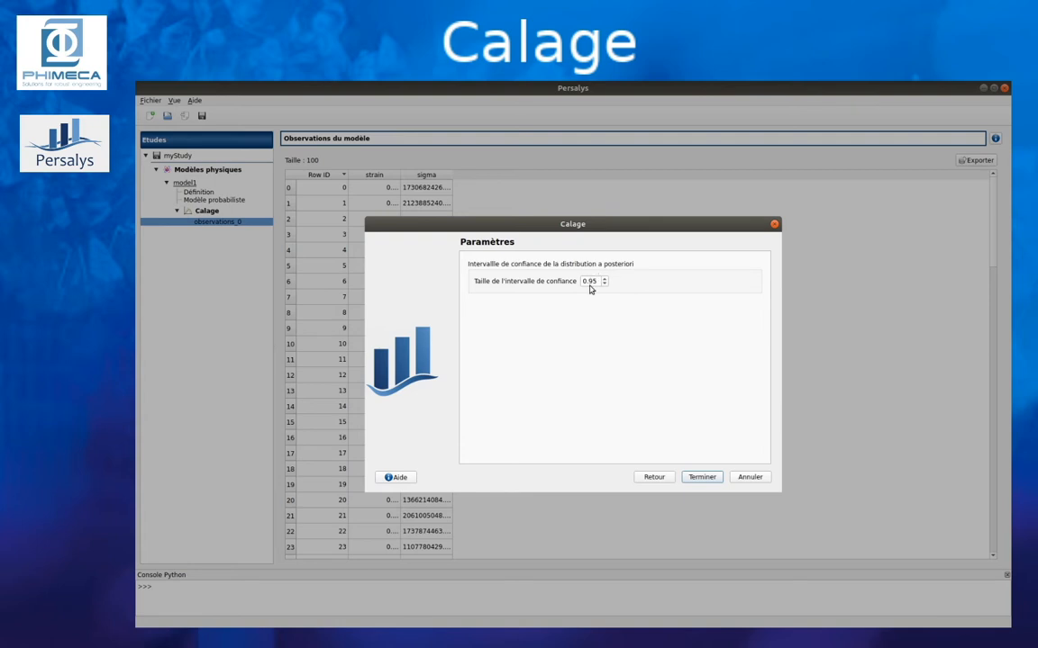
pyautogui.click(697, 477)
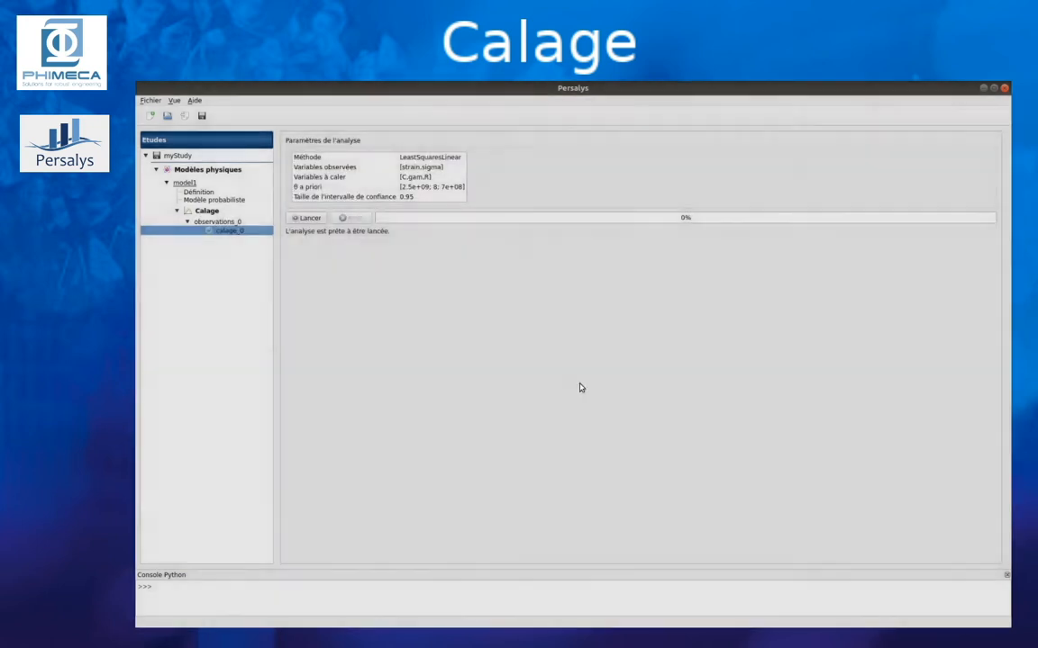
# Step: Run the linear least squares calibration and check the optimal value and 95% confidence interval of gam
pyautogui.click(311, 218)
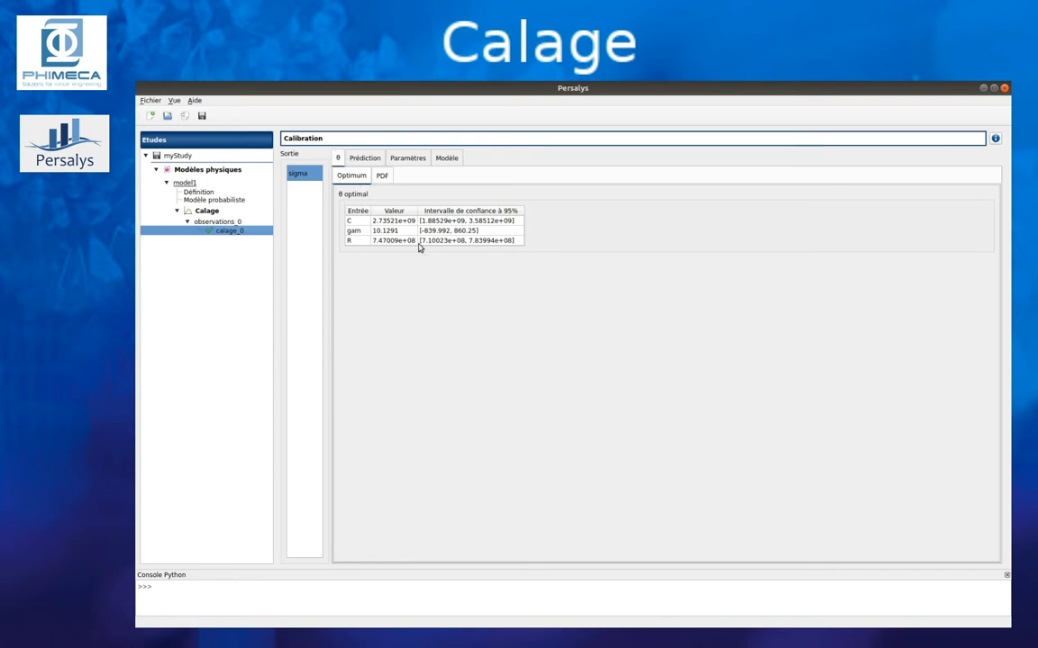
pyautogui.click(391, 231)
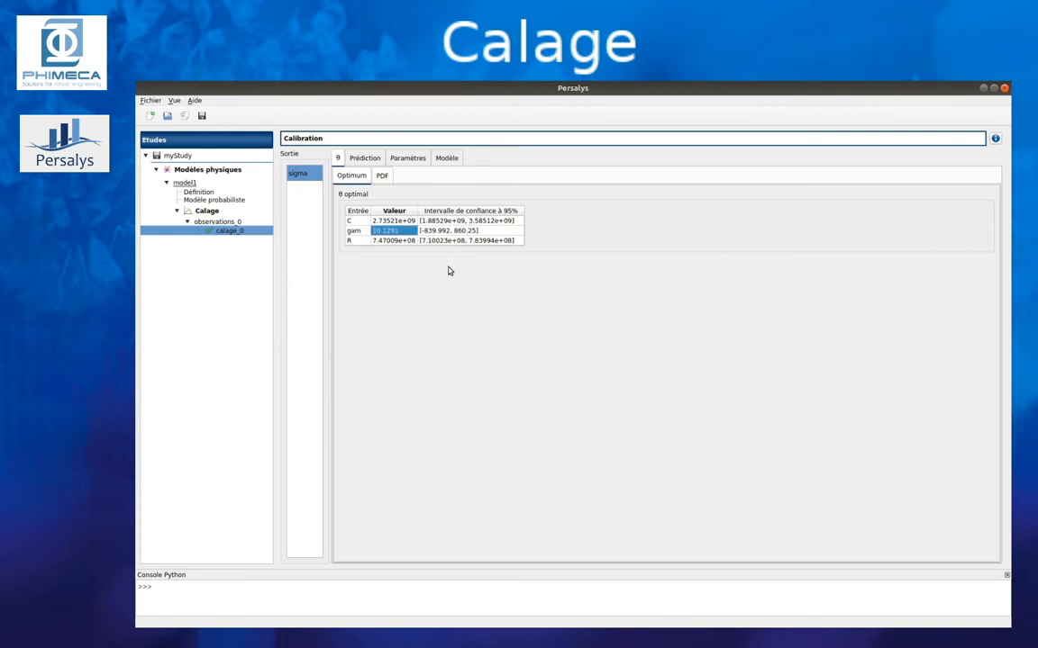
pyautogui.press('Right')
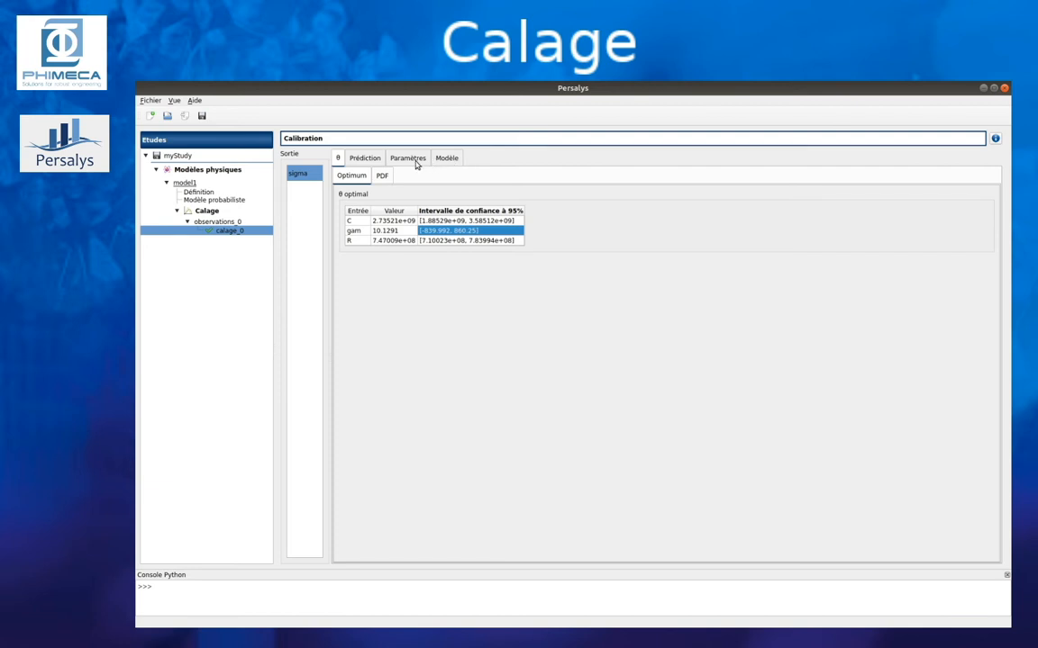
# Step: Set up a second calibration of observations_0 with non-linear least squares, keeping C, gam and R as the inputs to calibrate
pyautogui.rightClick(251, 222)
pyautogui.click(272, 240)
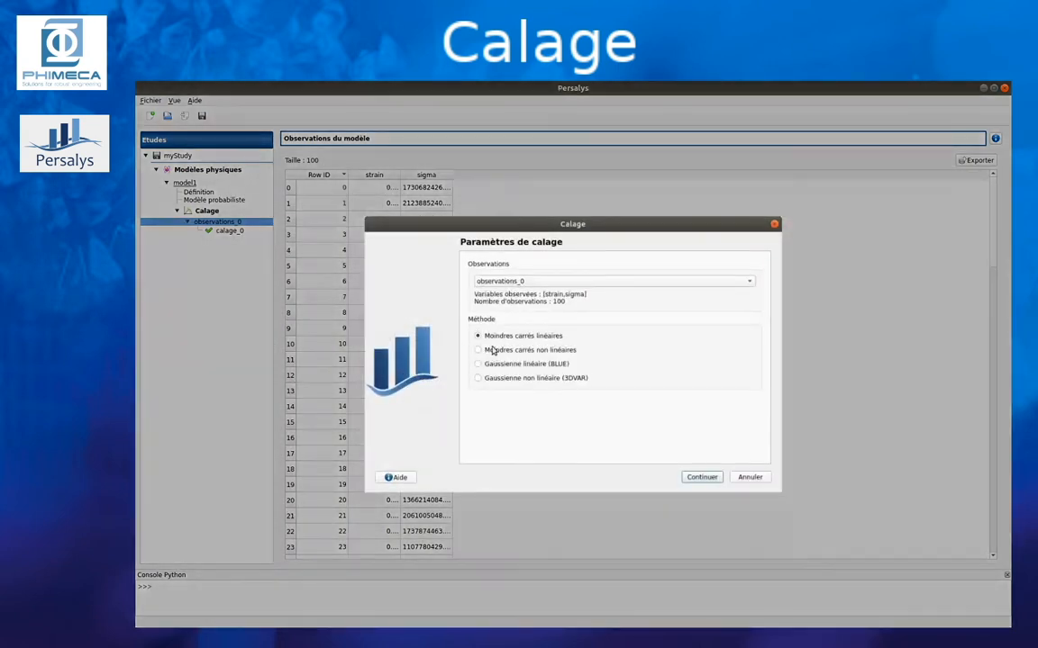
pyautogui.click(490, 349)
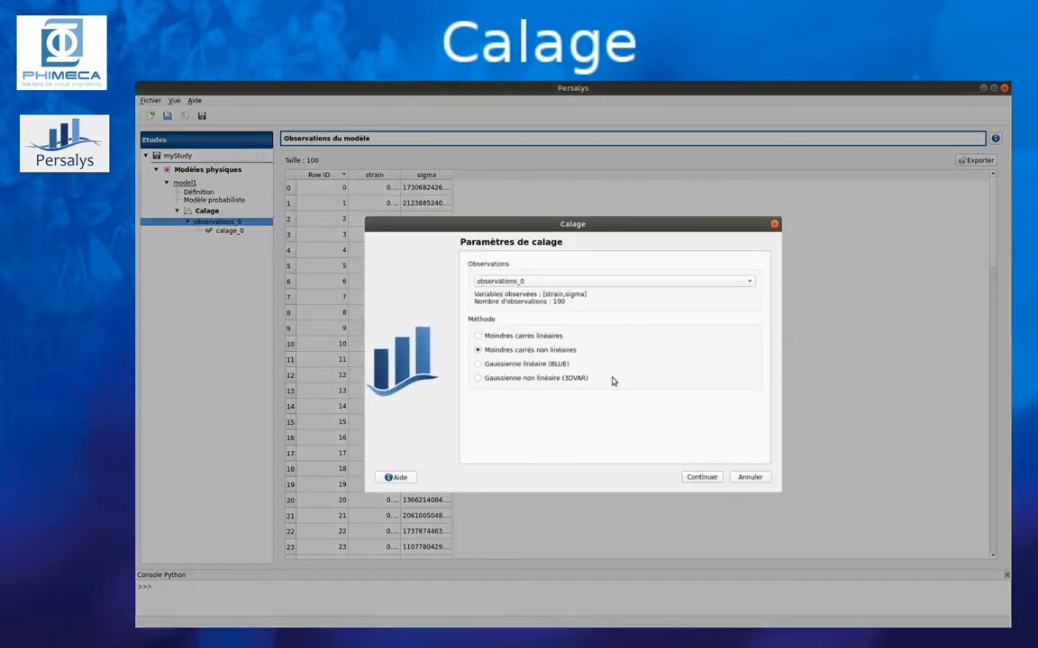
pyautogui.click(711, 478)
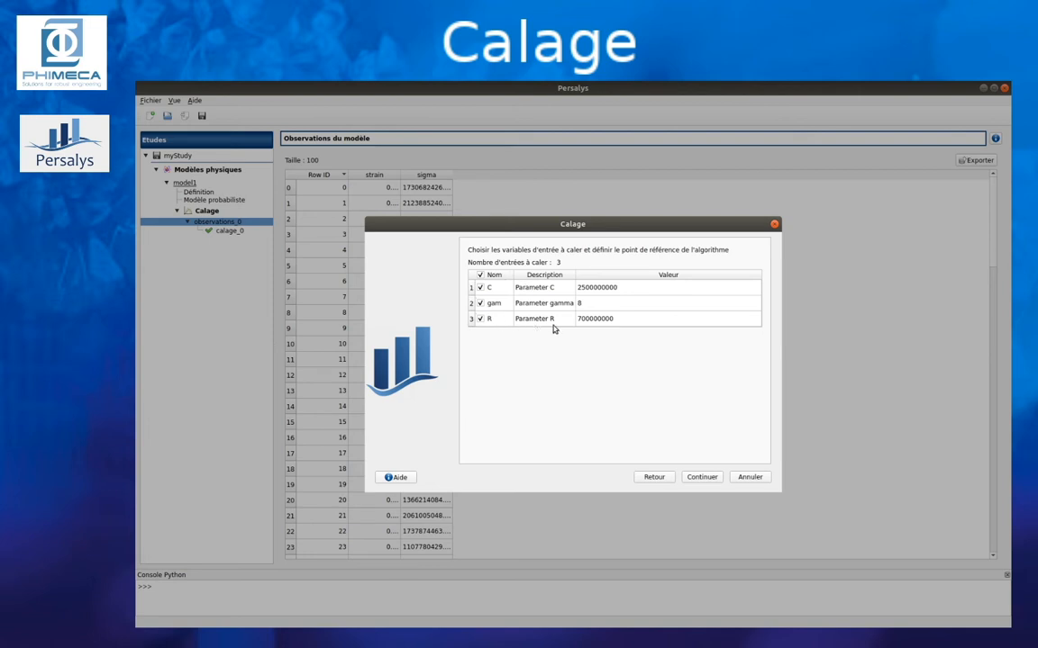
pyautogui.click(712, 479)
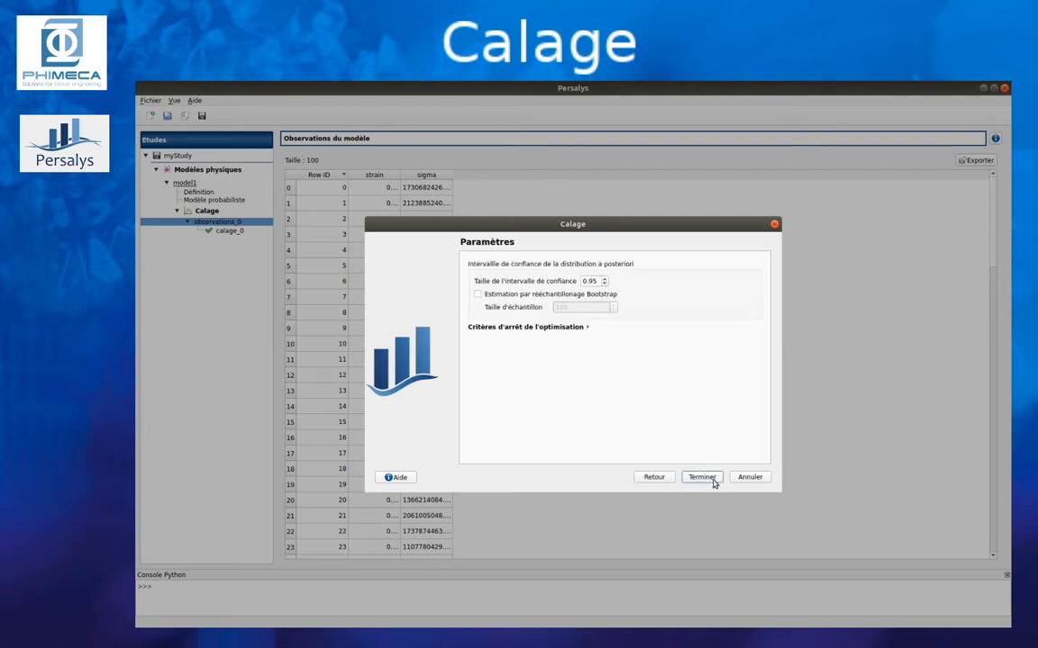
# Step: Enable Bootstrap resampling with a sample size of 100, review the optimisation stopping criteria, and finish the calibration definition
pyautogui.click(479, 294)
pyautogui.click(525, 327)
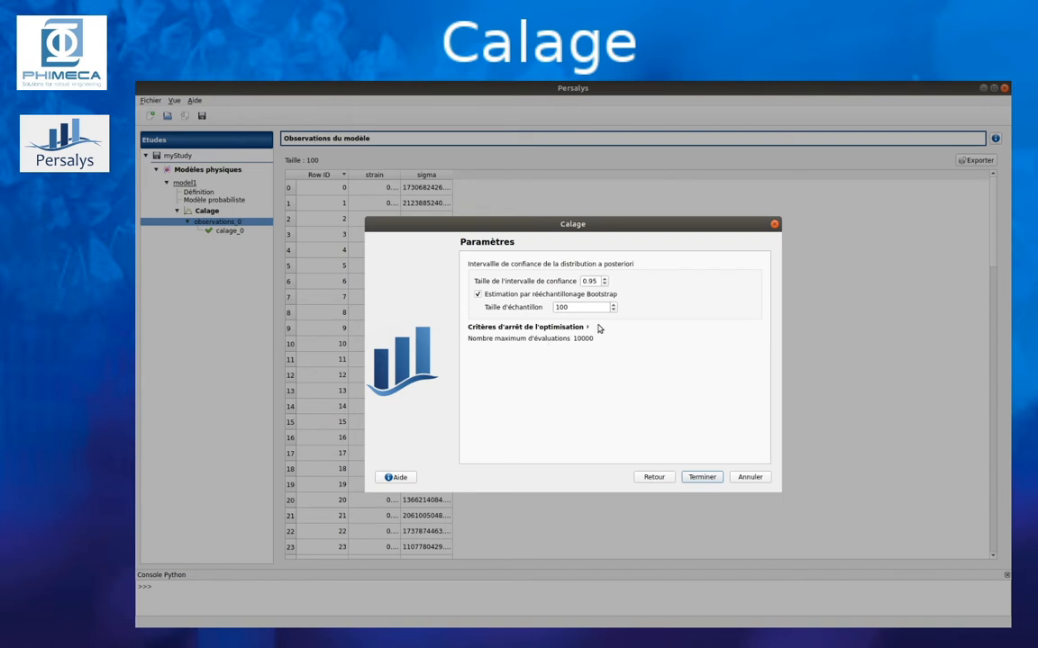
pyautogui.click(543, 329)
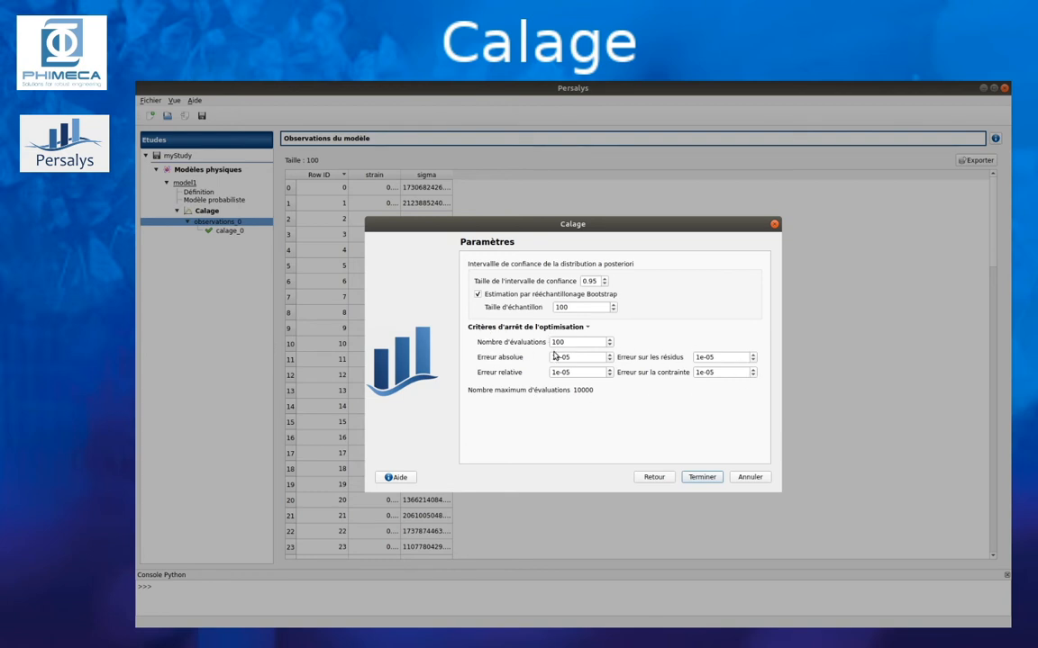
pyautogui.click(713, 481)
# Step: Run the non-linear least squares calibration and check the 95% confidence interval of gam
pyautogui.click(309, 289)
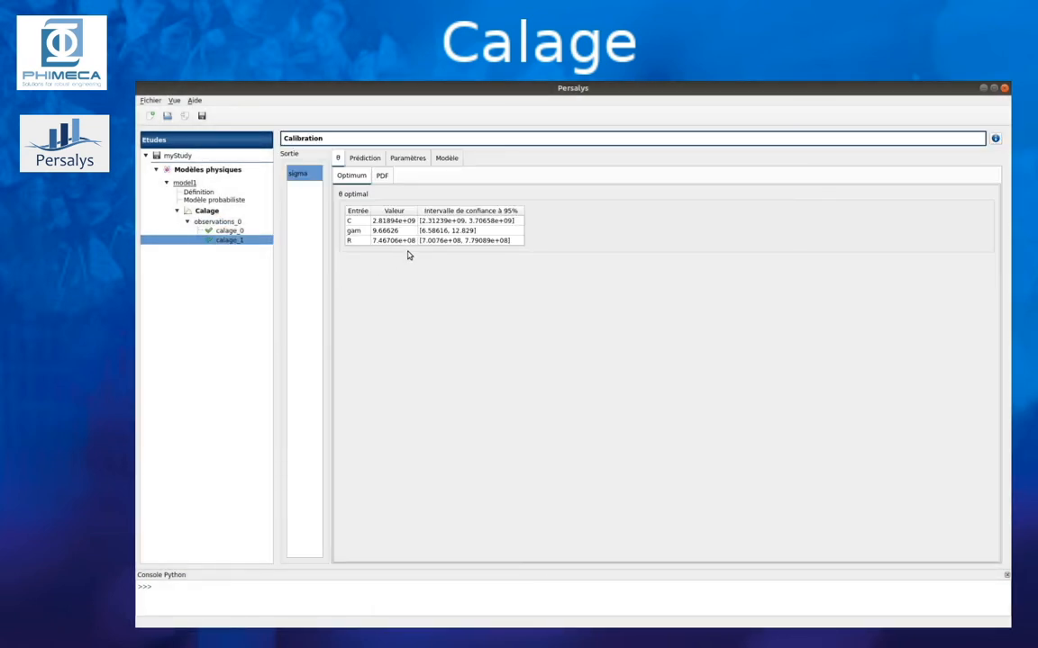
pyautogui.click(455, 231)
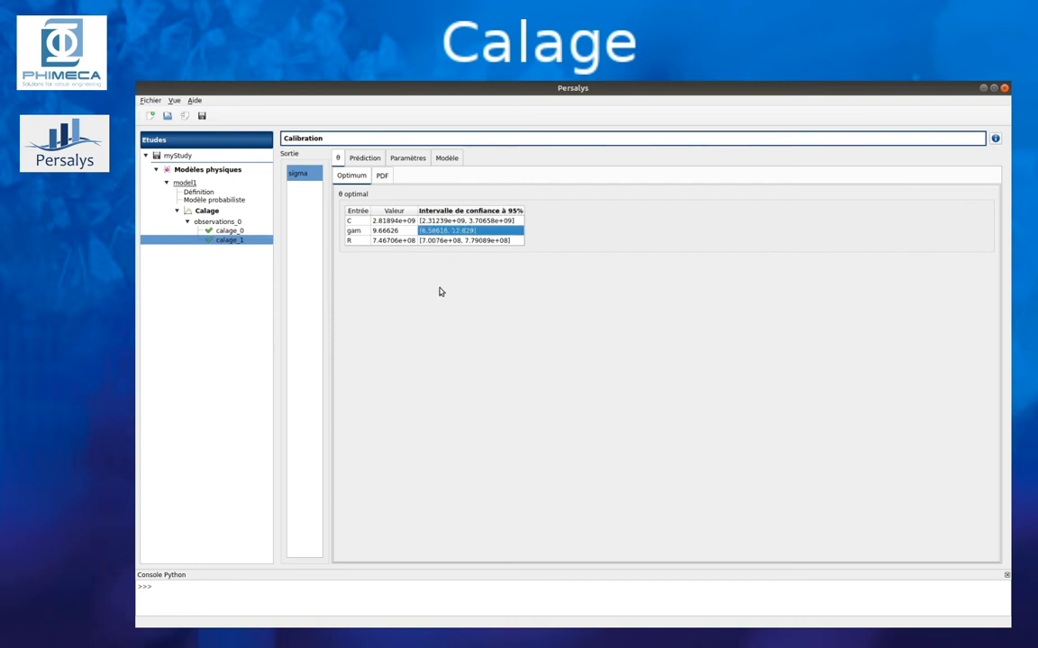
# Step: Display the PDF plot of parameter C with only the a posteriori curve shown
pyautogui.click(388, 178)
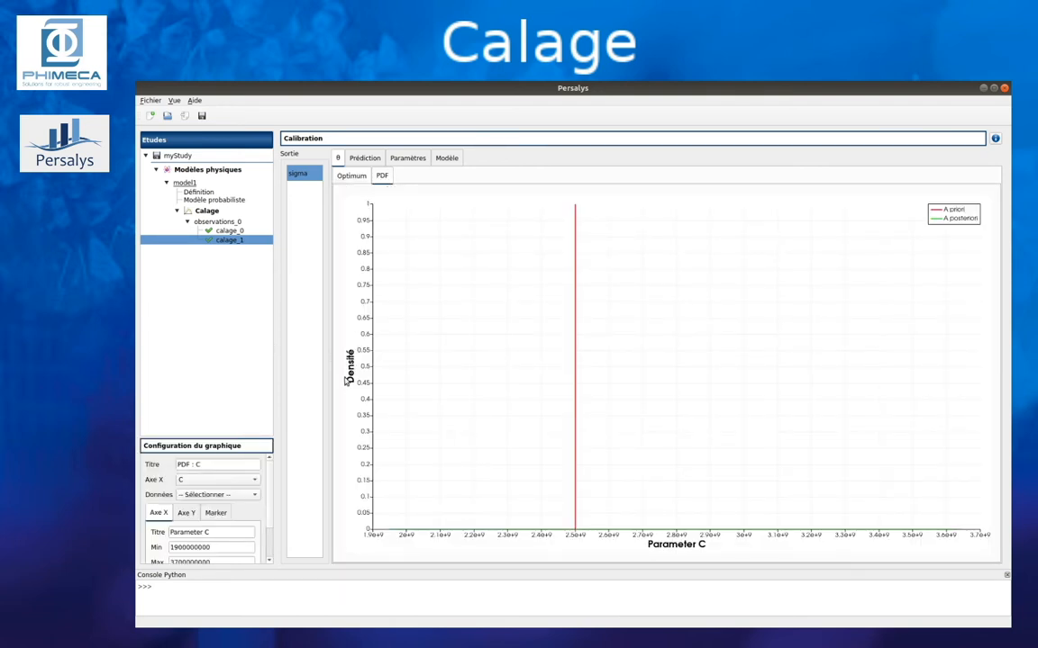
pyautogui.click(240, 499)
pyautogui.click(238, 501)
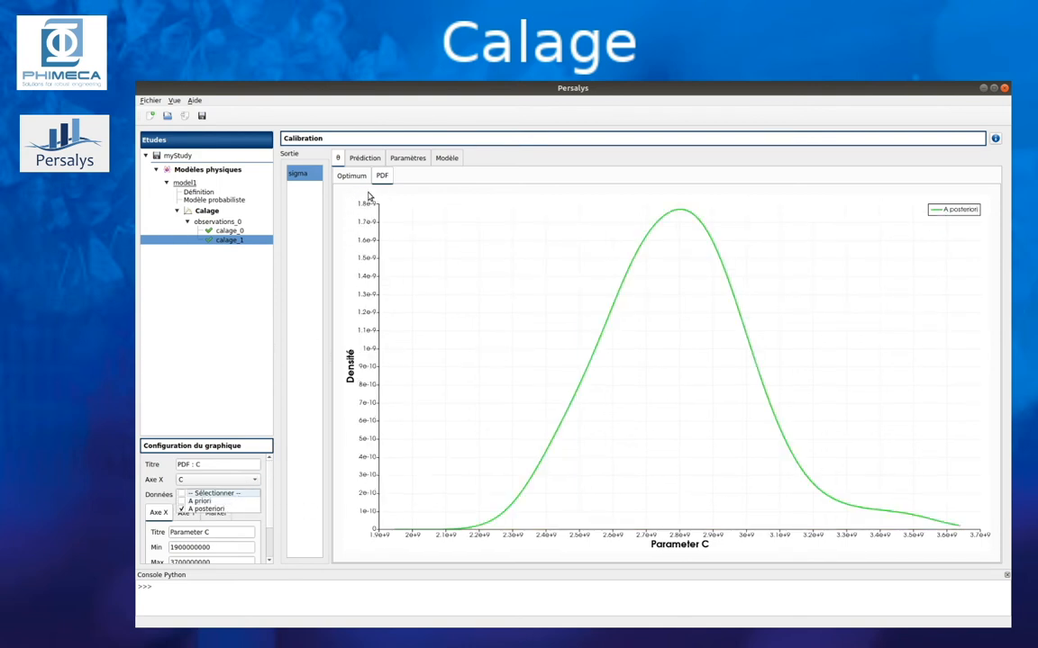
pyautogui.click(273, 481)
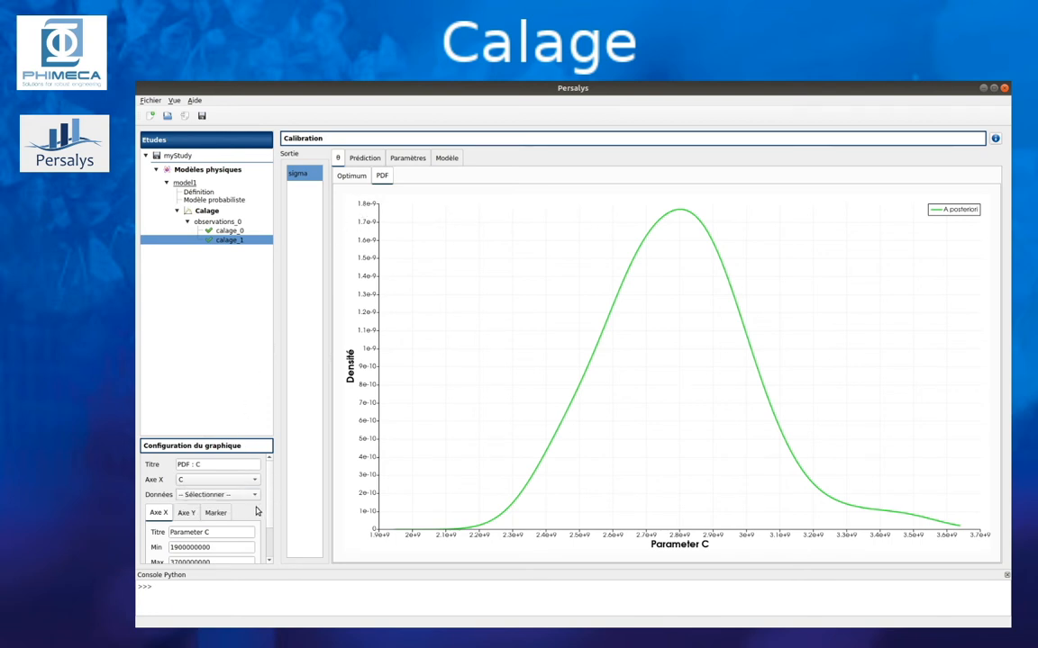
# Step: Show the a priori curve again in the PDF plot and set the density axis maximum to 1.8e-9
pyautogui.click(239, 498)
pyautogui.click(234, 500)
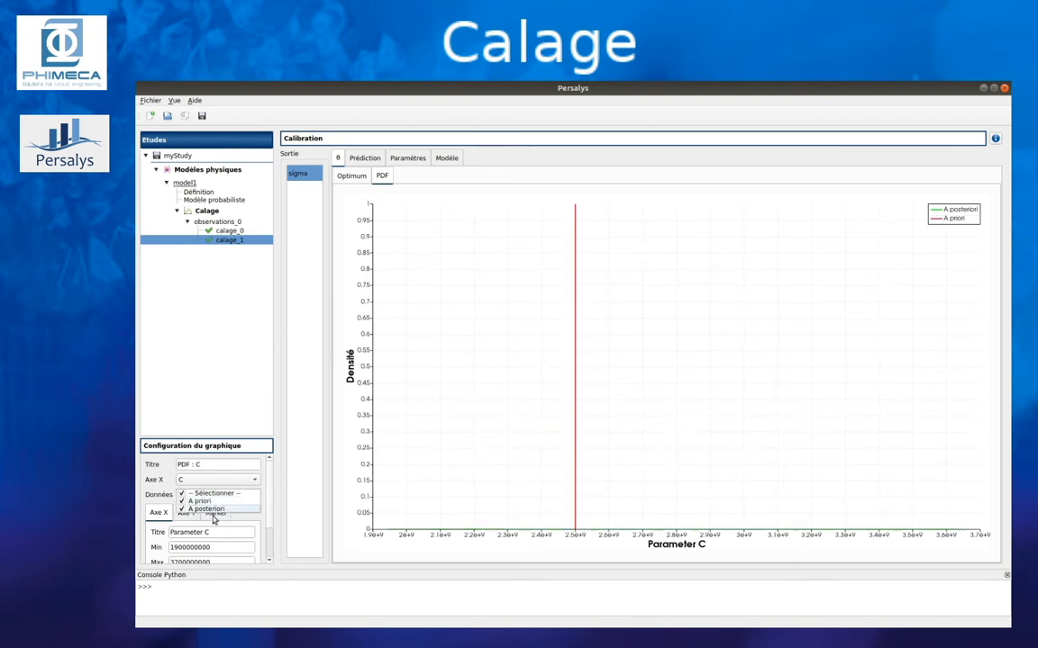
pyautogui.click(195, 519)
pyautogui.click(187, 513)
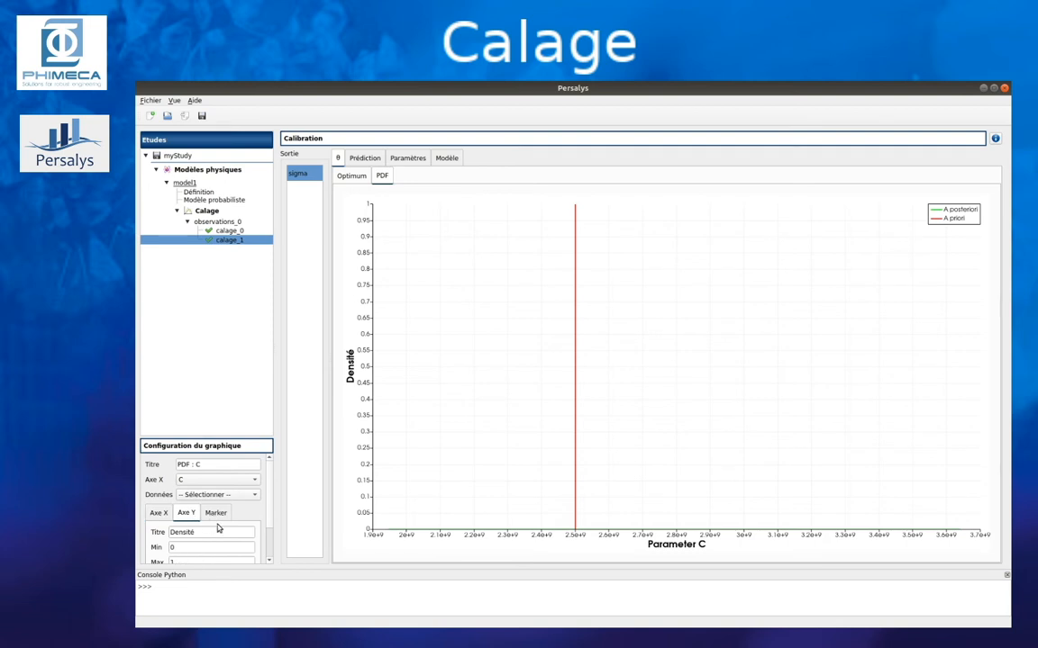
pyautogui.scroll(-2, 210, 518)
pyautogui.click(210, 516)
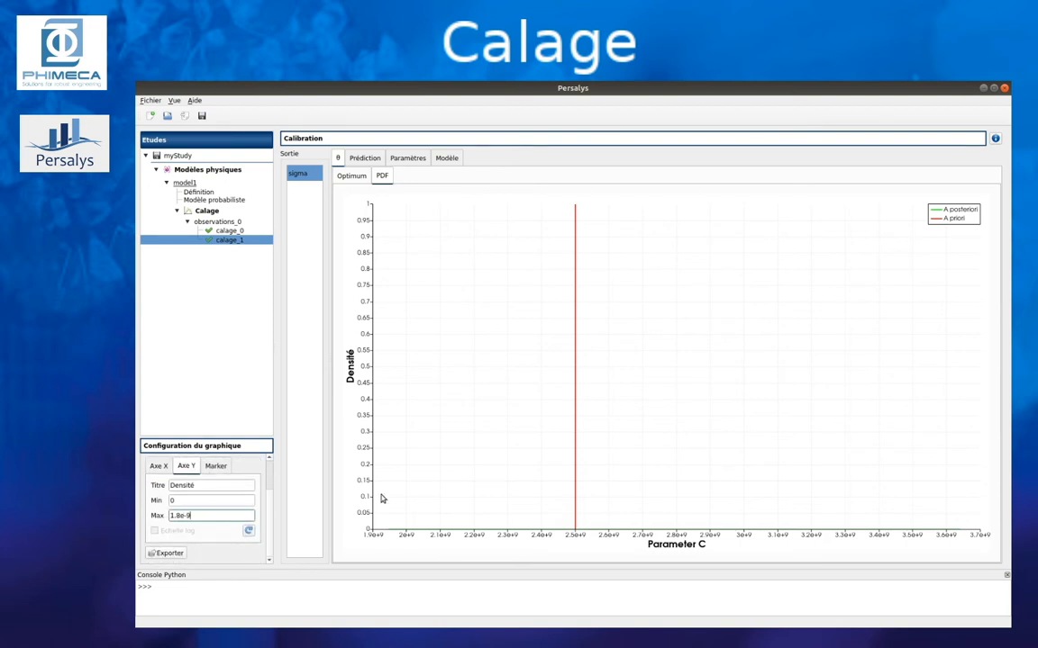
pyautogui.press('Return')
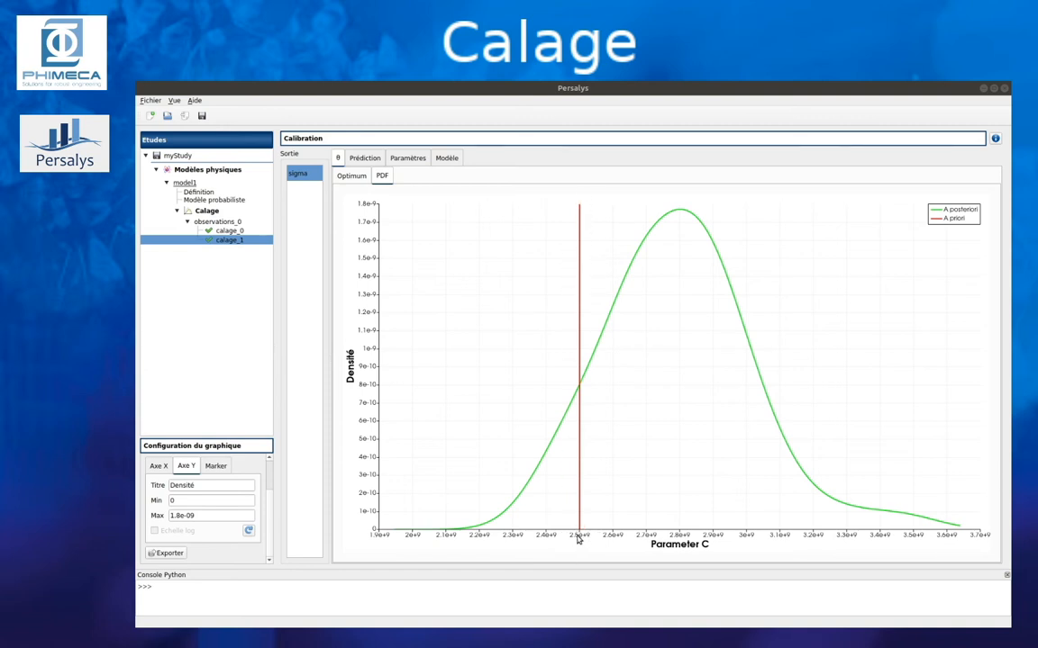
# Step: Examine the prediction results: the table, the plots against observations and inputs, and the residual distributions
pyautogui.click(363, 160)
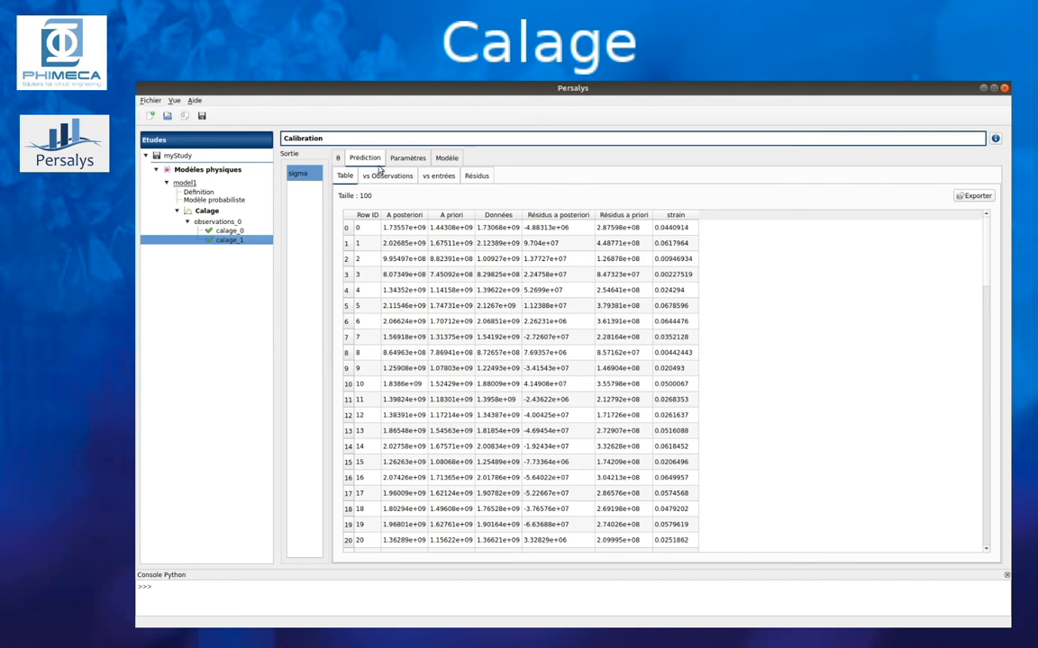
pyautogui.click(388, 176)
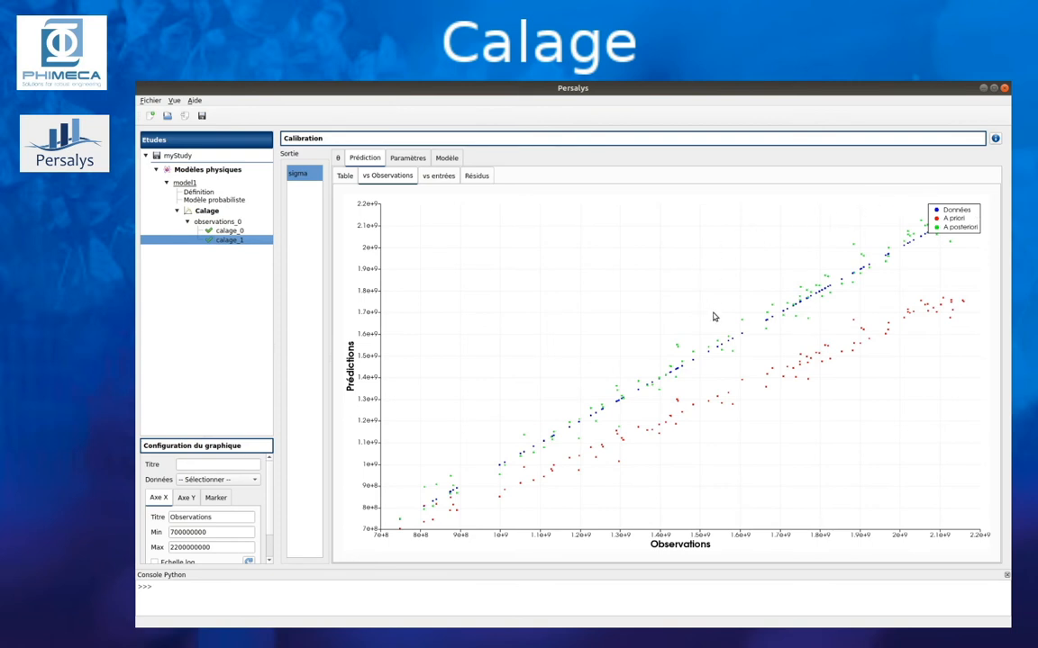
pyautogui.click(440, 176)
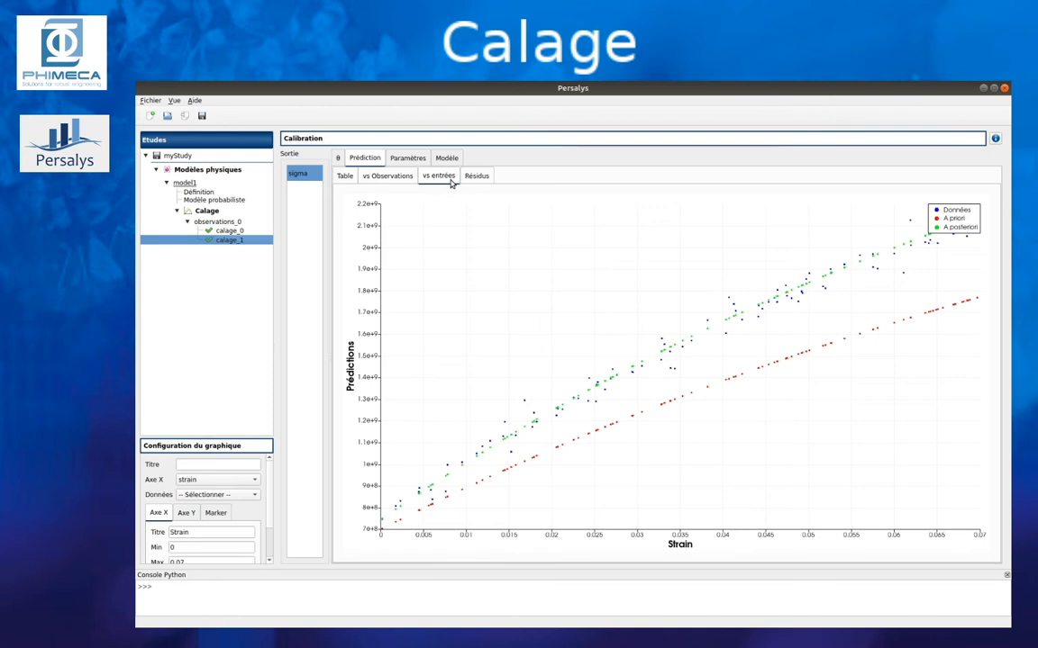
pyautogui.click(475, 177)
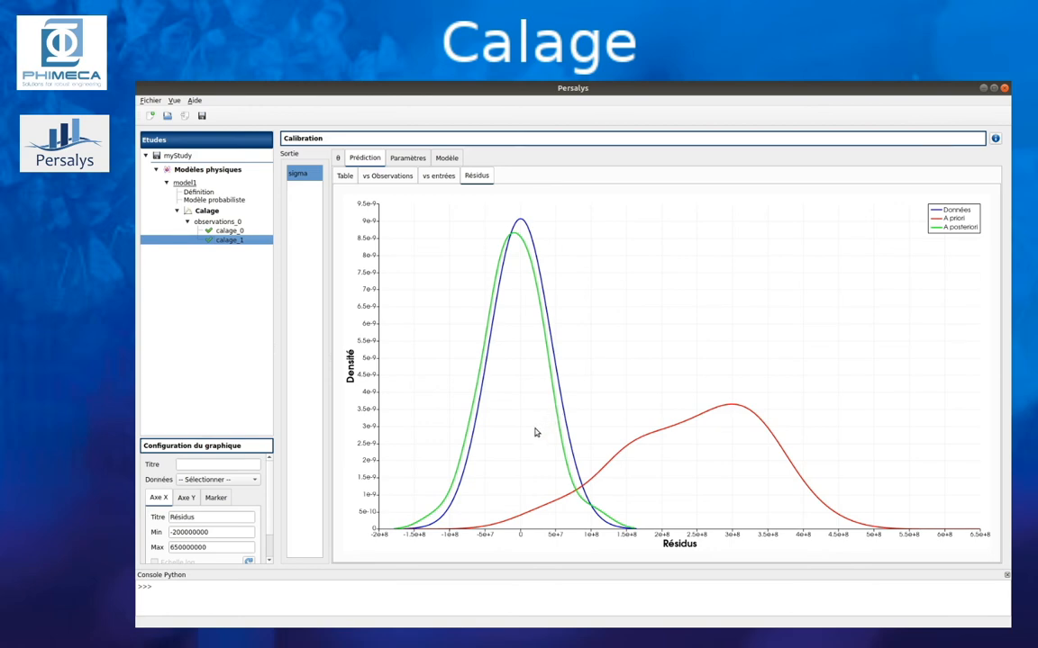
# Step: Create a linear Gaussian (BLUE) calibration on observations_0 with C, gam and R as the inputs to calibrate
pyautogui.rightClick(241, 223)
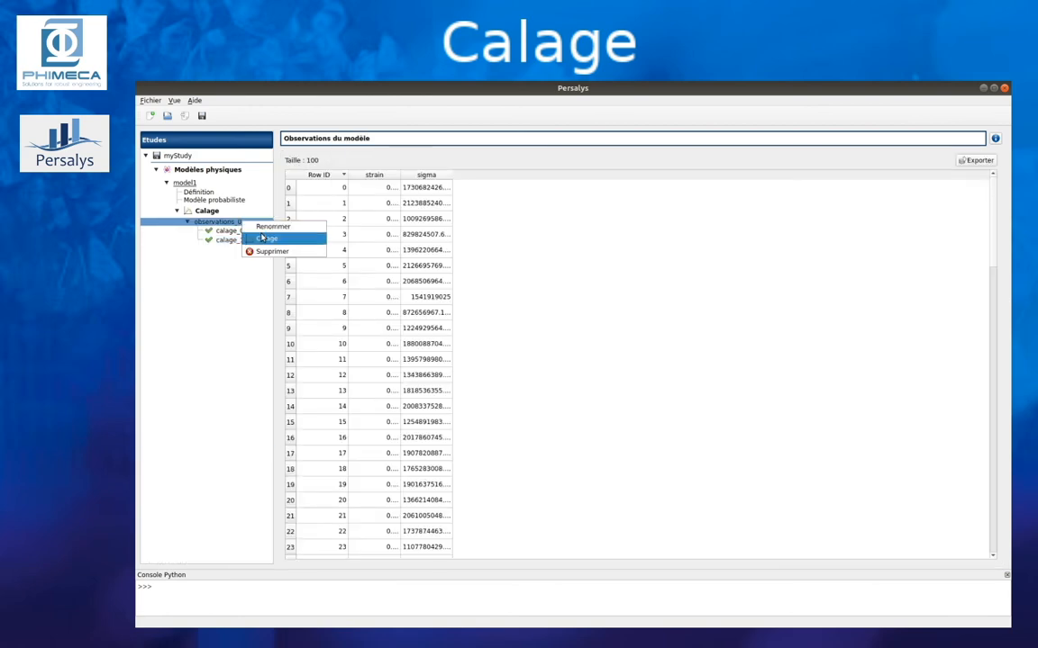
pyautogui.click(276, 241)
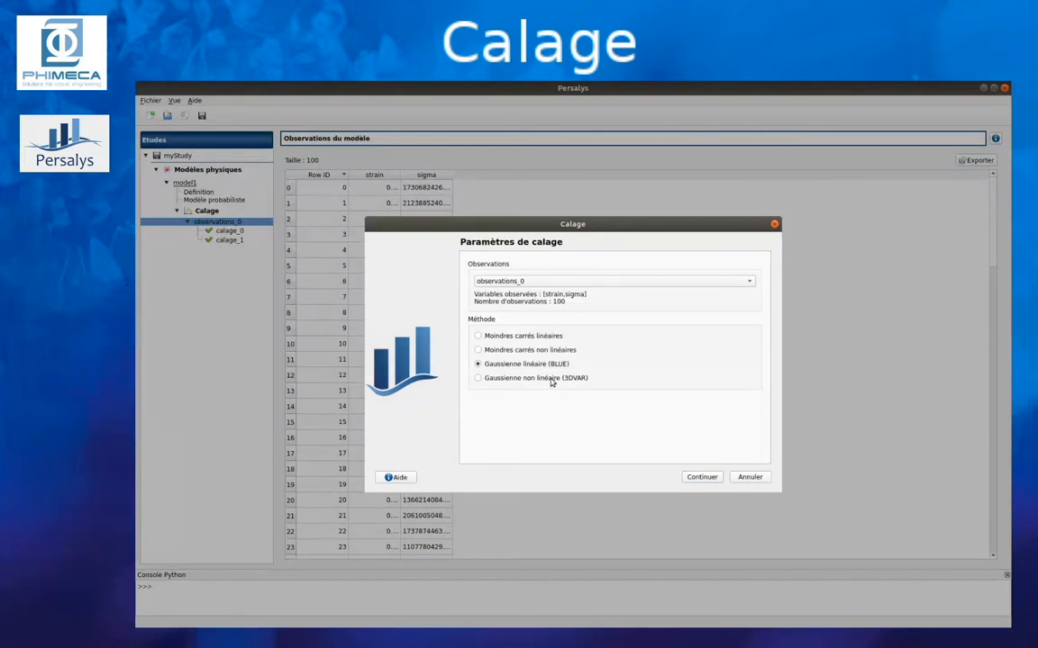
pyautogui.click(703, 479)
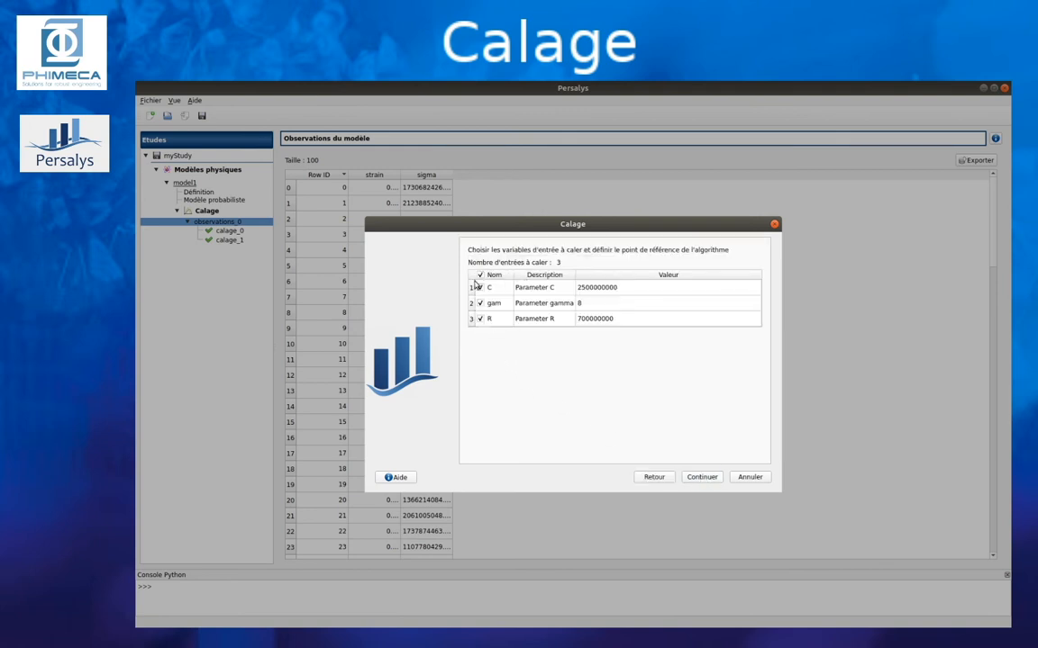
pyautogui.click(702, 478)
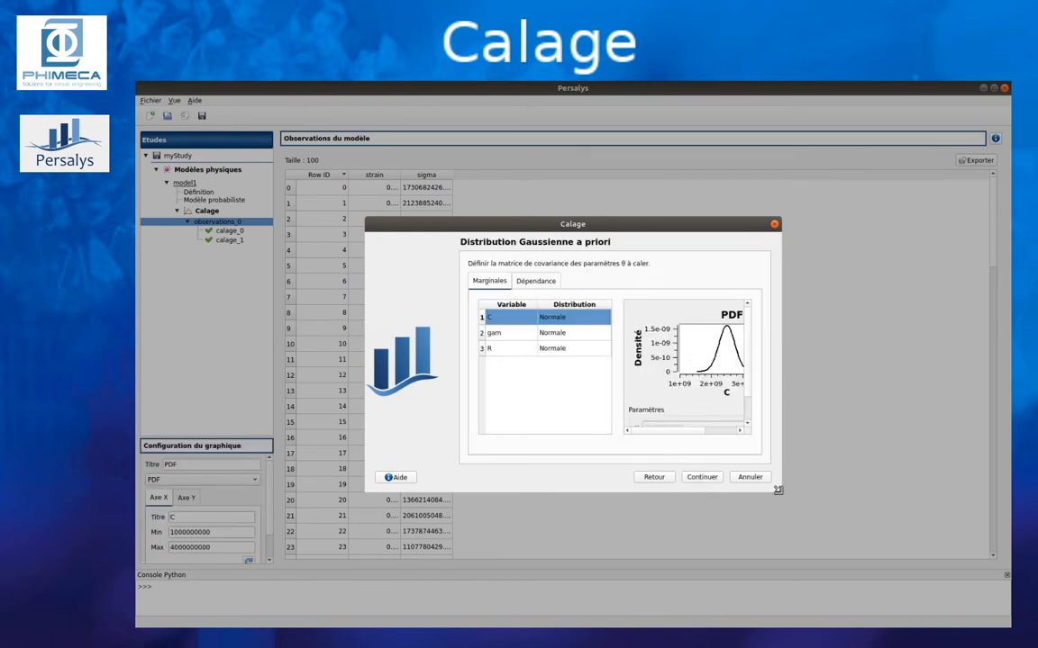
# Step: Enlarge the calibration dialog and review the a priori Gaussian marginals of C, gam and R and their dependence settings
pyautogui.moveTo(780, 492); pyautogui.dragTo(894, 559)
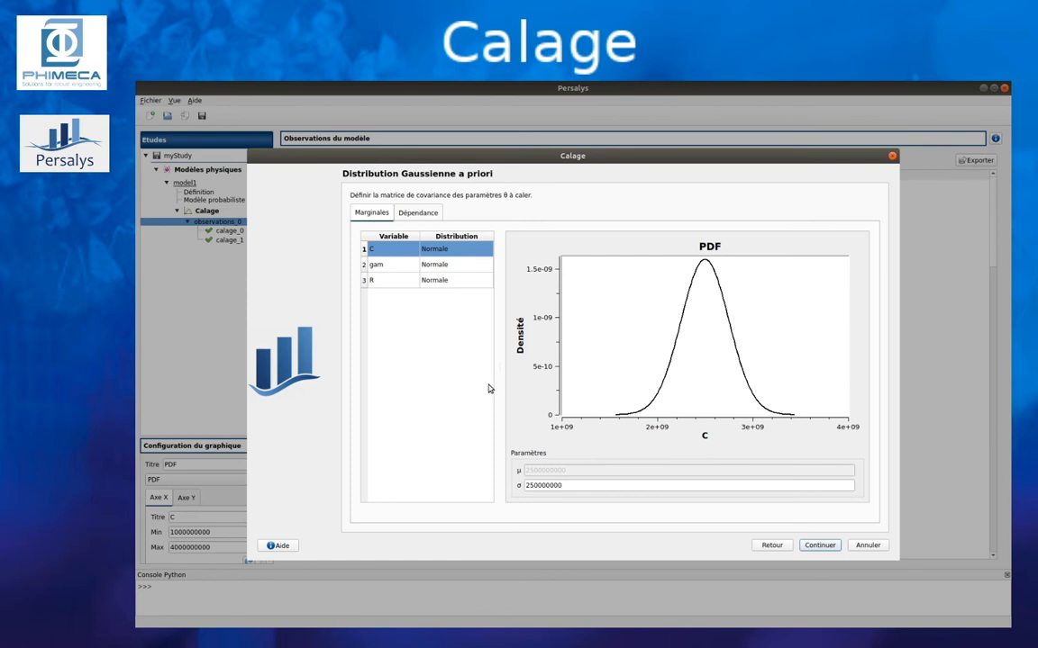
pyautogui.click(408, 267)
pyautogui.click(402, 284)
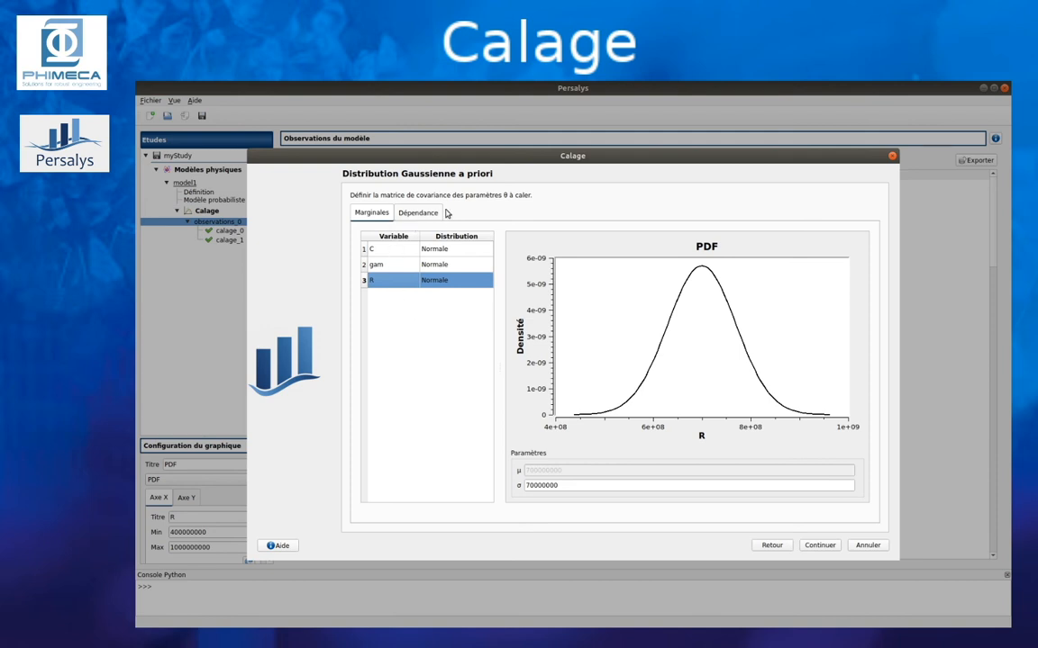
pyautogui.click(411, 212)
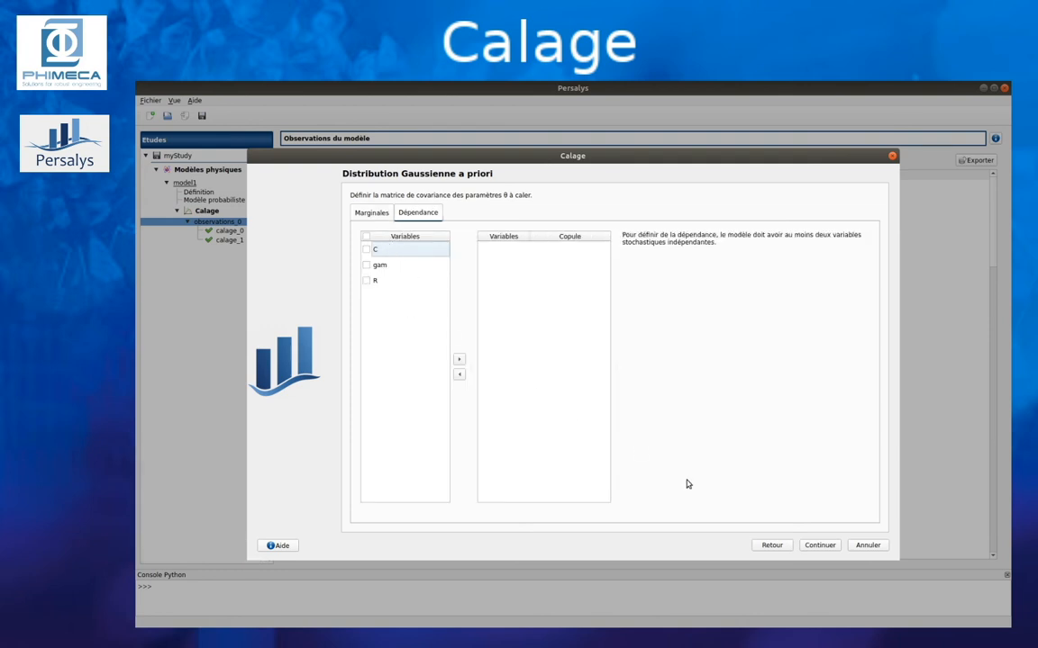
# Step: Accept the sigma error distribution with σ 0.1 and the 0.95 confidence interval, and run the BLUE calibration
pyautogui.click(819, 545)
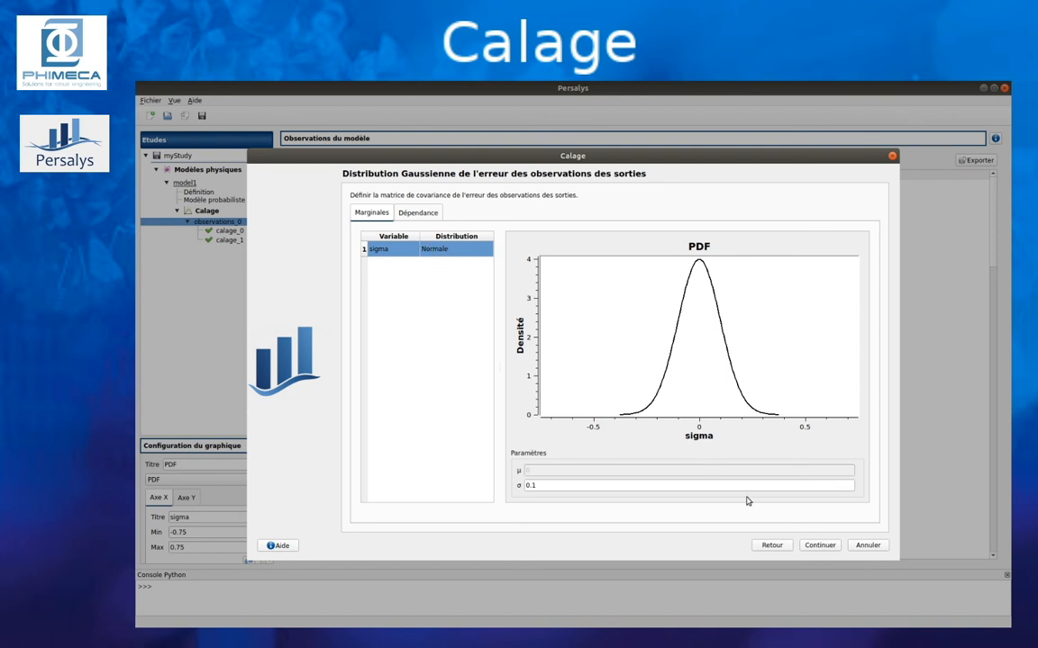
pyautogui.click(819, 545)
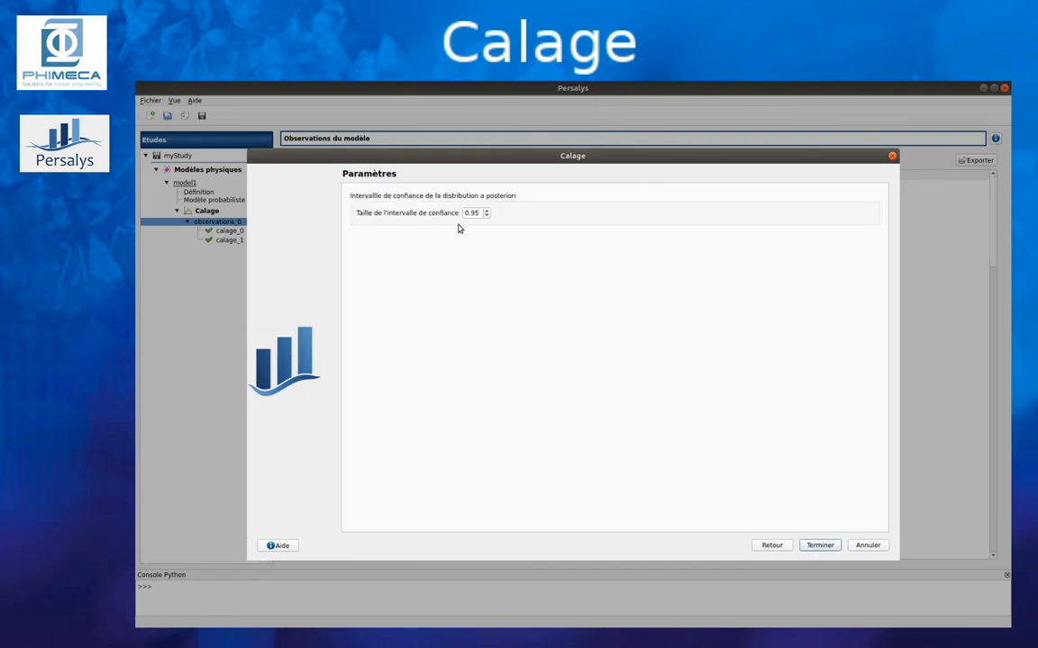
pyautogui.click(818, 545)
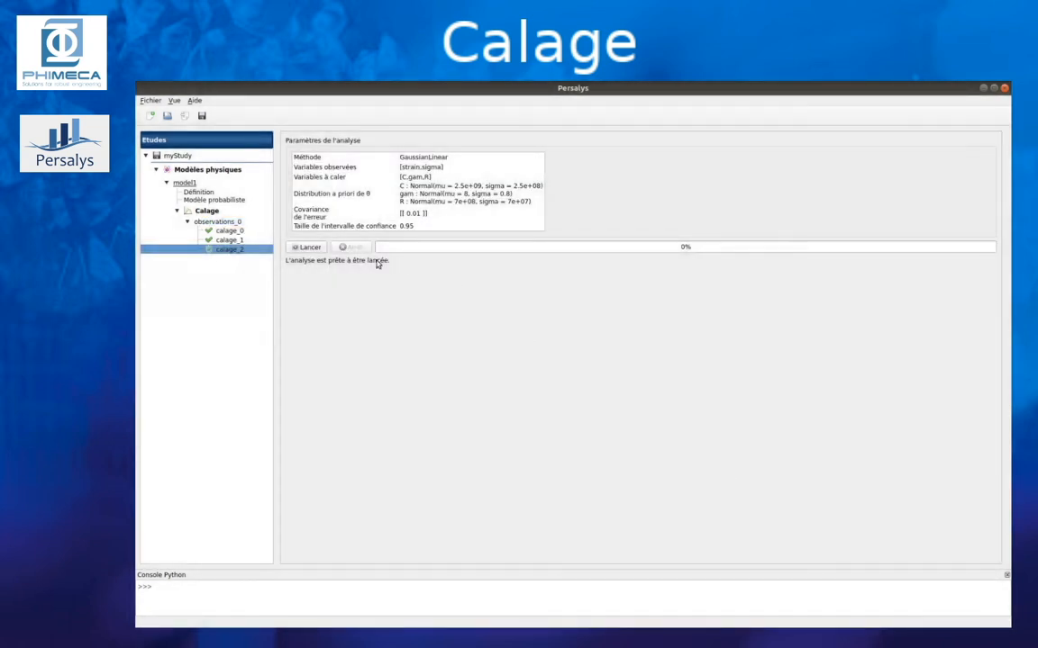
pyautogui.click(308, 247)
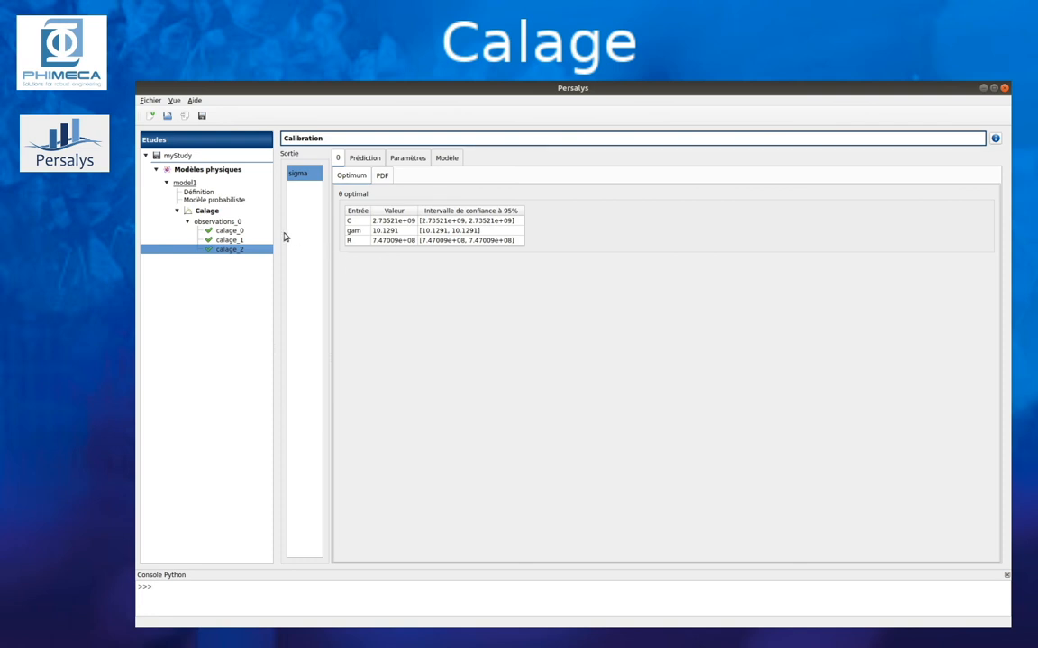
# Step: Create a nonlinear Gaussian (3DVAR) calibration on the observations with R, C and gam as the inputs to calibrate
pyautogui.rightClick(229, 223)
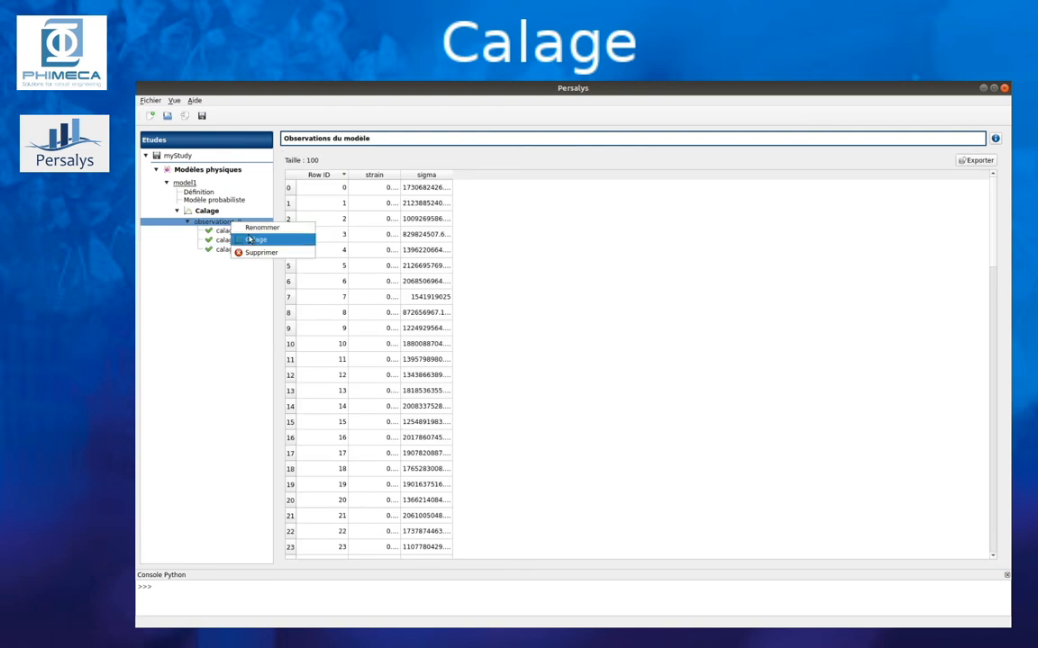
pyautogui.click(248, 236)
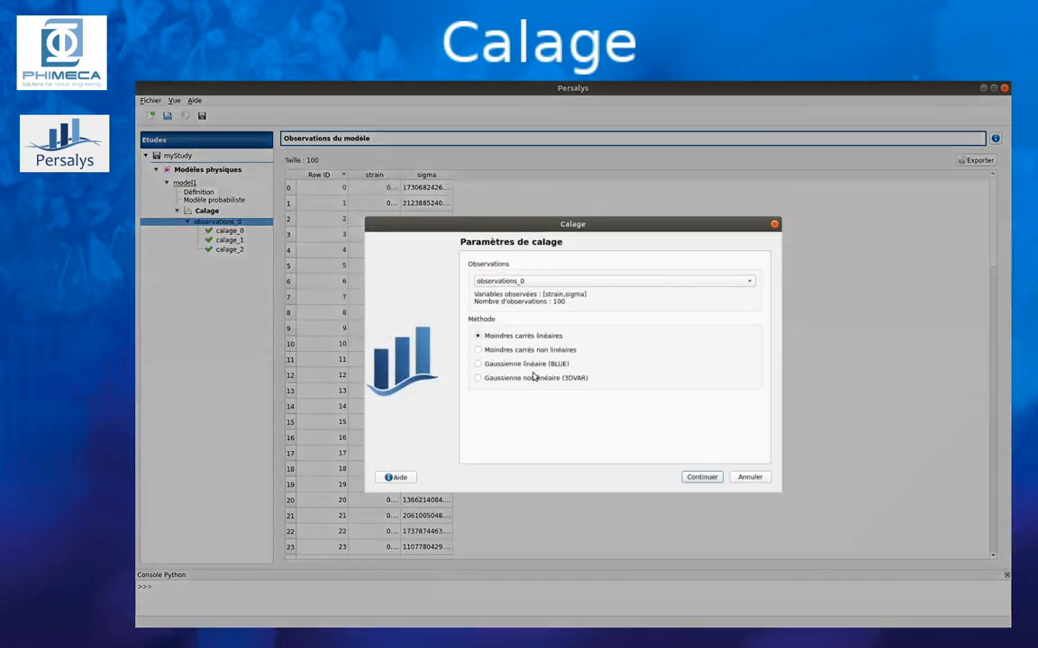
pyautogui.click(534, 378)
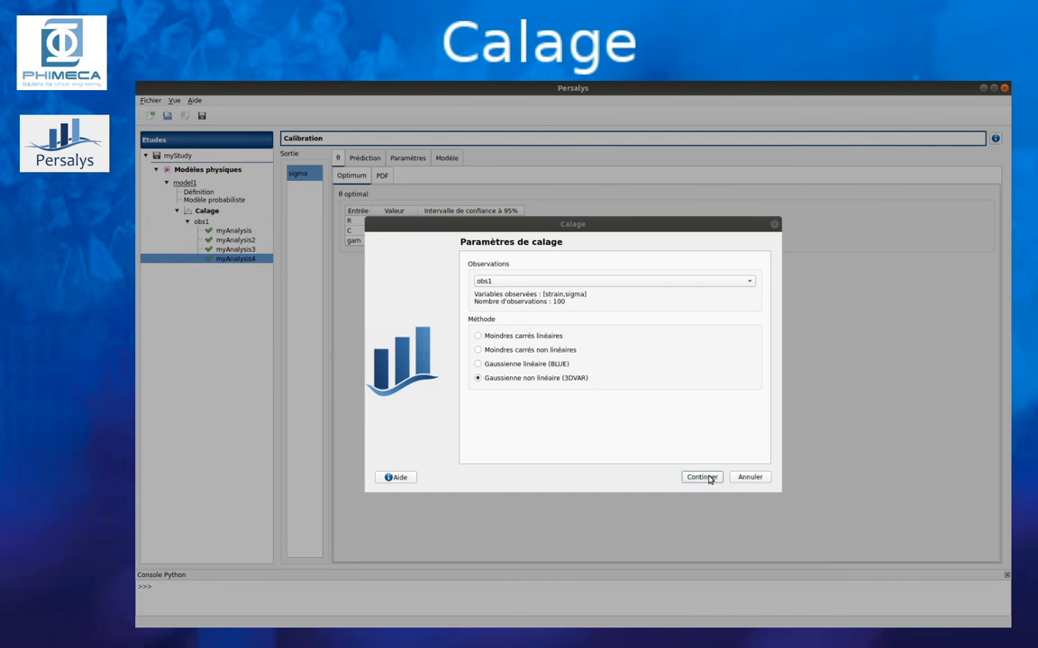
pyautogui.click(709, 478)
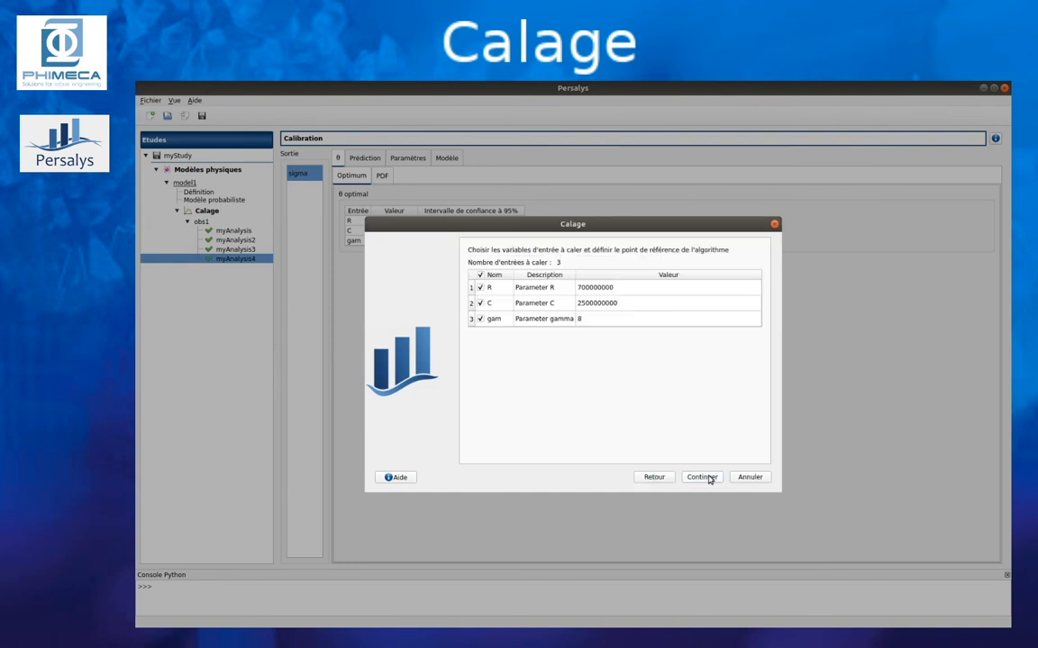
pyautogui.click(702, 477)
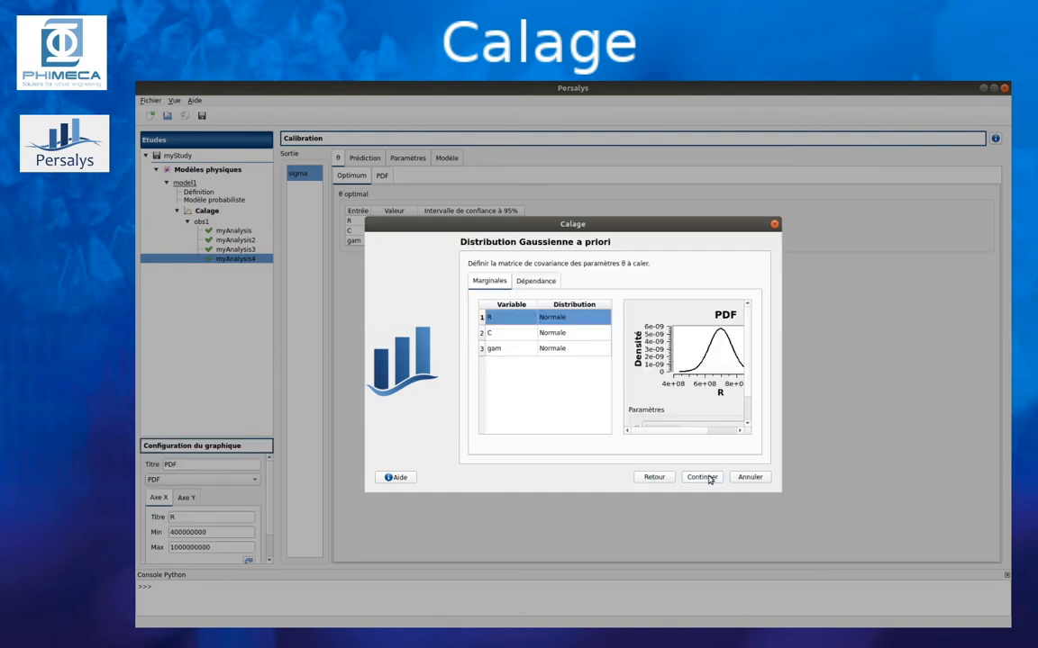
# Step: Accept the default distributions, 0.95 confidence interval, Bootstrap size 100 and optimization stopping criteria, and run the 3DVAR calibration
pyautogui.click(703, 477)
pyautogui.click(703, 478)
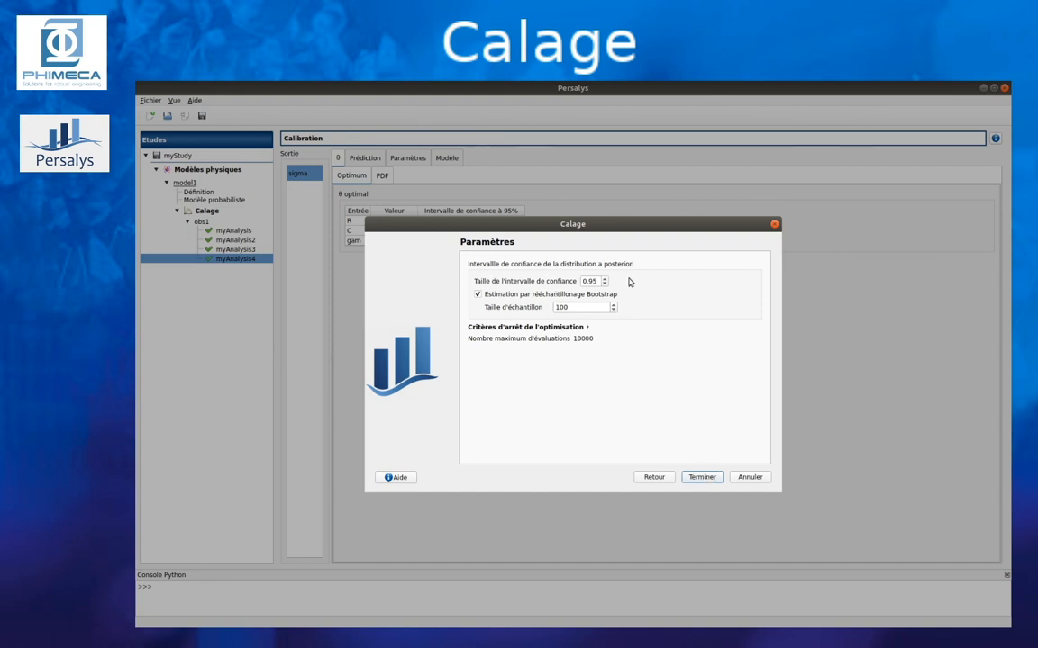
pyautogui.click(532, 327)
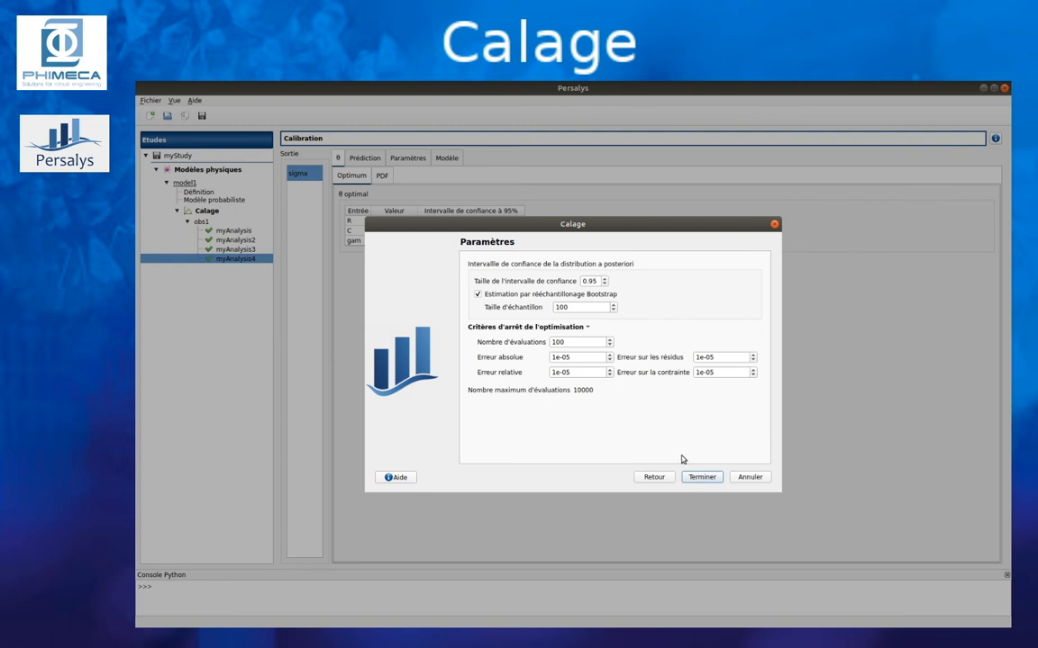
pyautogui.click(707, 478)
pyautogui.click(310, 318)
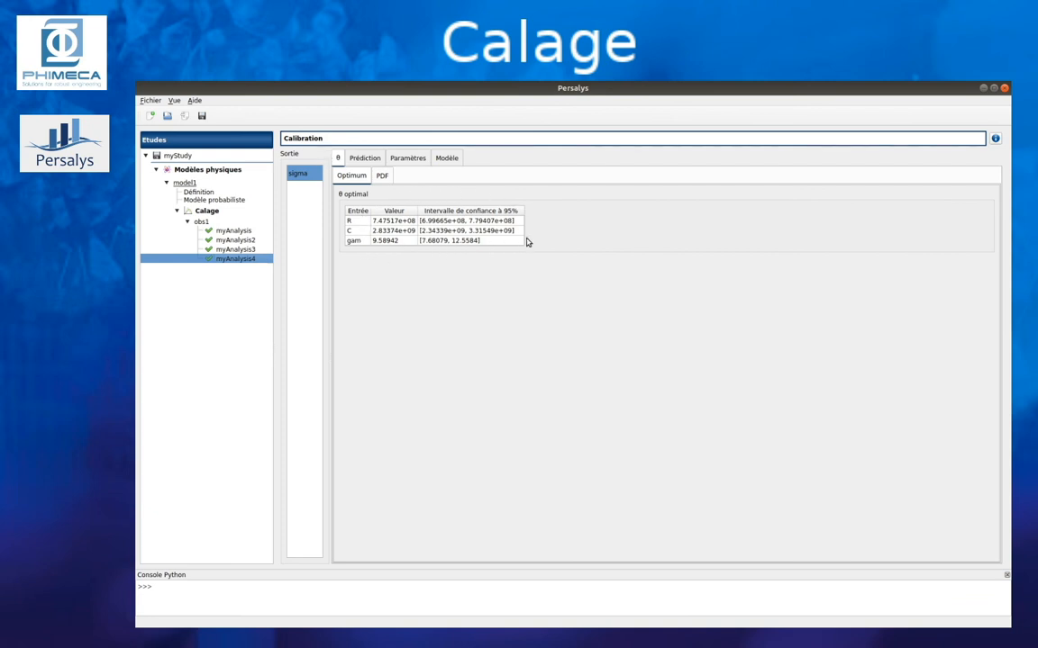
# Step: Examine the 3DVAR results: parameter R's PDF, the prediction table and plots, the residuals, the calibration parameters and the model summary
pyautogui.click(383, 176)
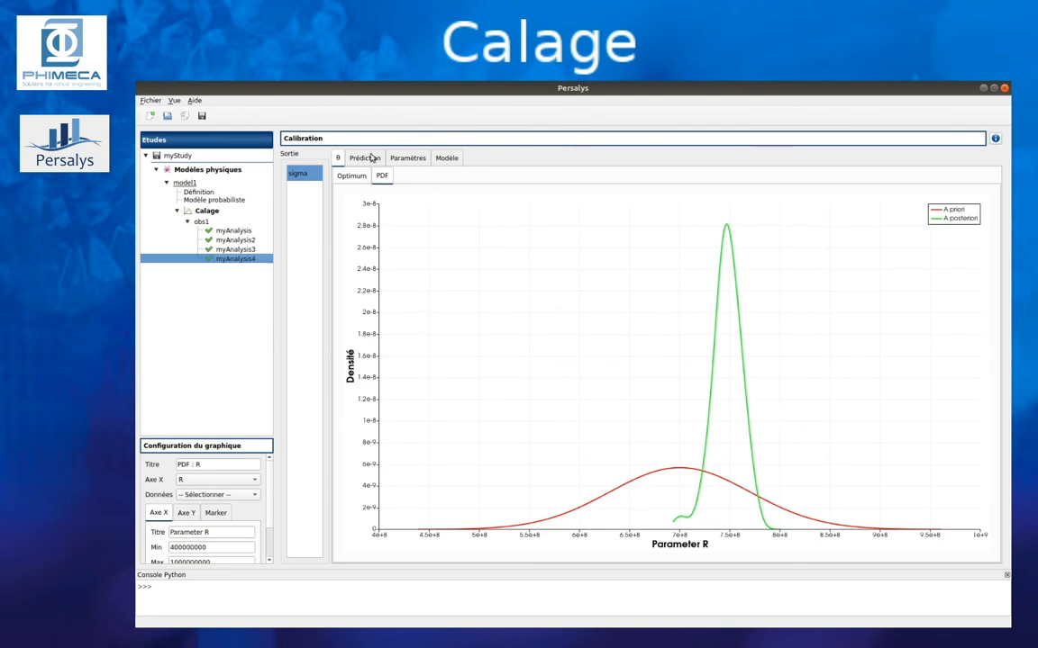
pyautogui.click(367, 160)
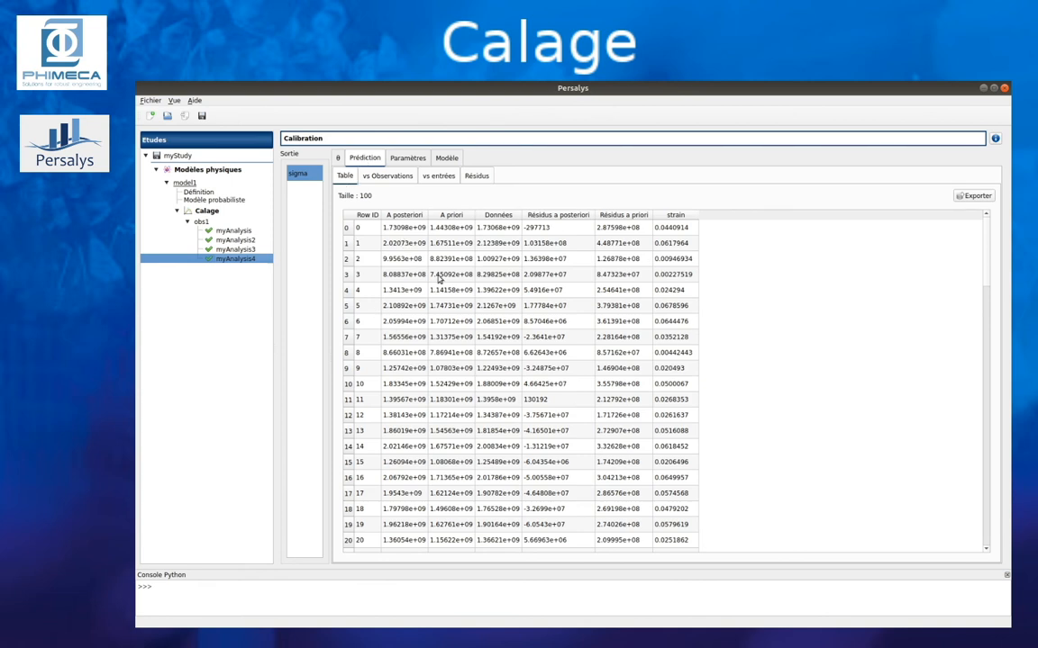
pyautogui.click(388, 177)
pyautogui.click(439, 176)
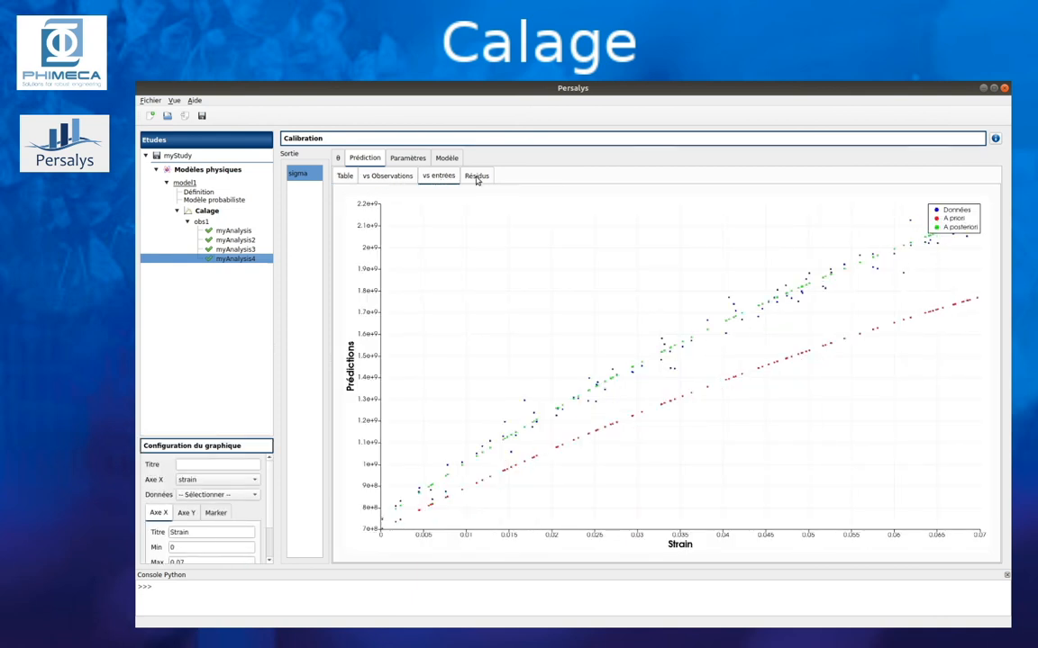
pyautogui.click(478, 177)
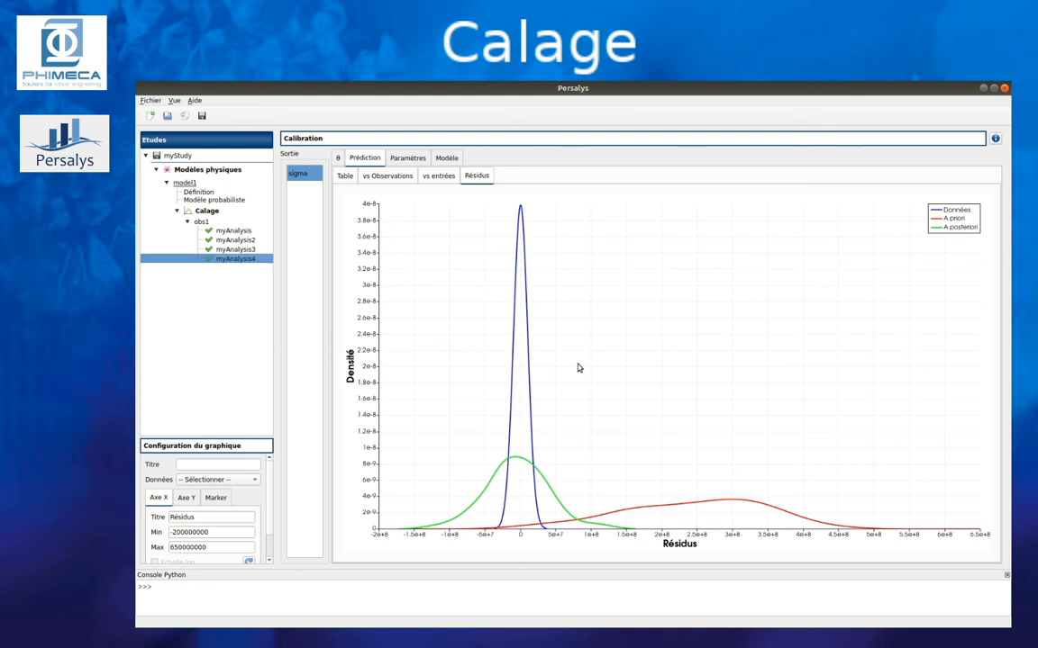
pyautogui.click(410, 157)
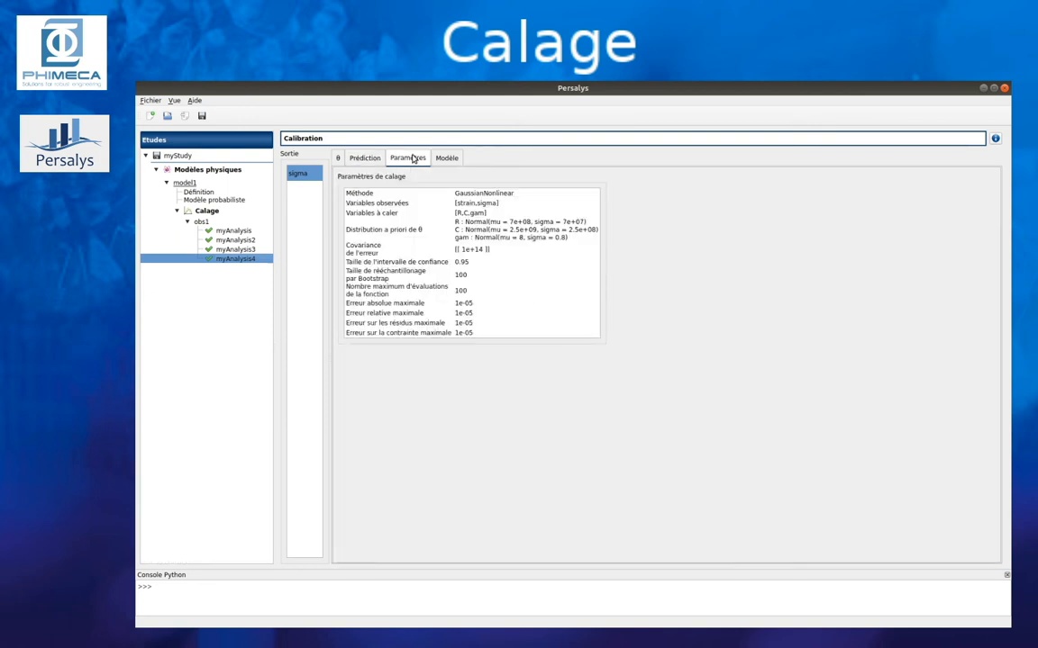
pyautogui.click(455, 158)
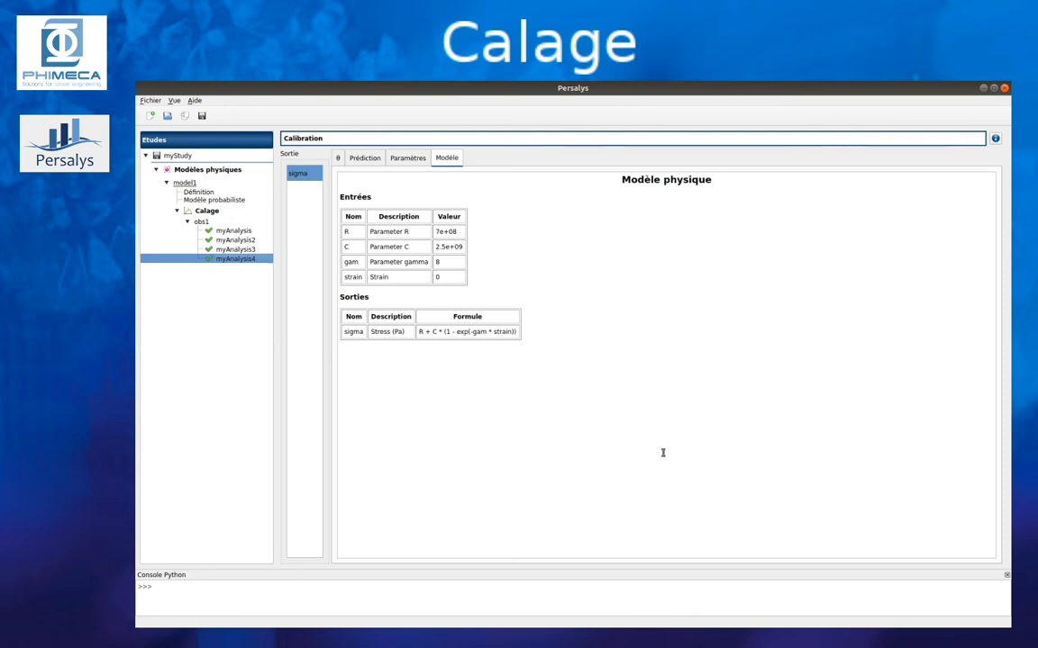